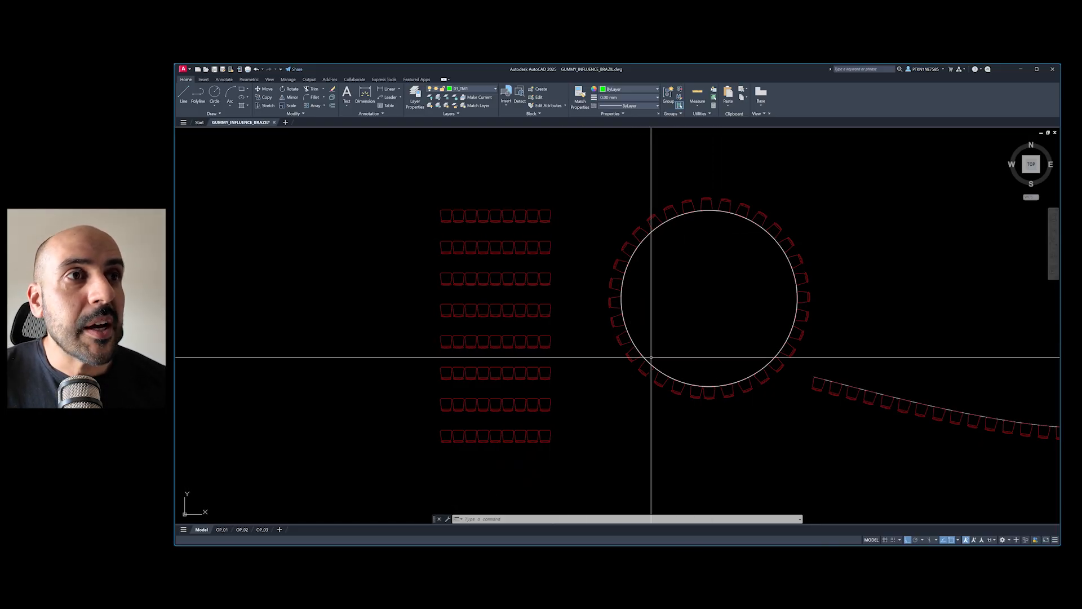
{"action": "middle_click_drag", "start_coordinate": [887, 394], "coordinate": [732, 342]}
{"action": "scroll", "coordinate": [732, 342], "scroll_direction": "down", "scroll_amount": 2}
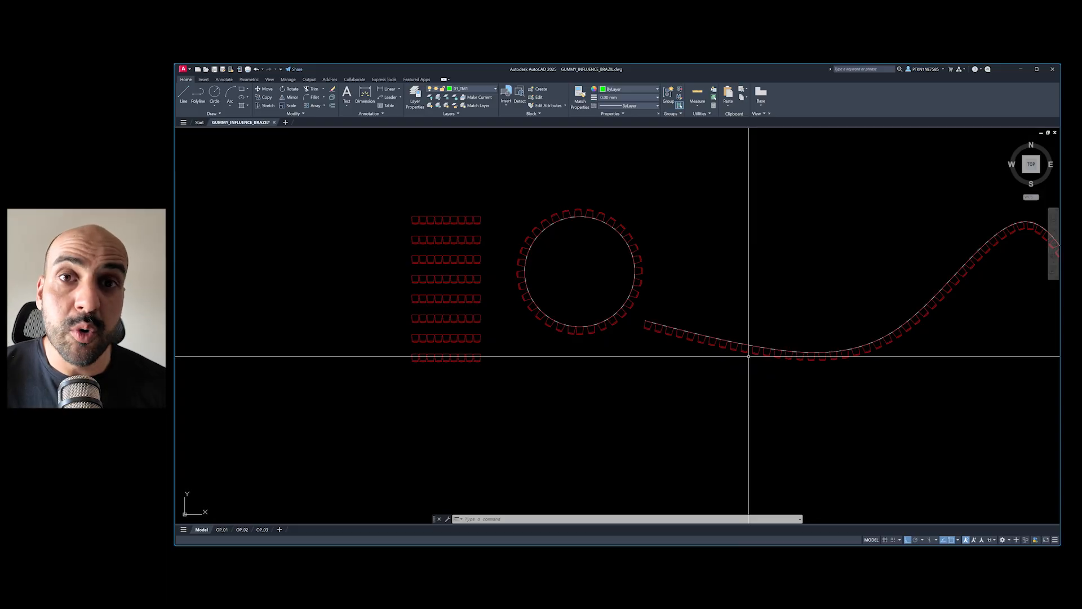
{"action": "scroll", "coordinate": [748, 356], "scroll_direction": "down", "scroll_amount": 2}
{"action": "middle_click_drag", "start_coordinate": [763, 342], "coordinate": [355, 338]}
{"action": "scroll", "coordinate": [355, 339], "scroll_direction": "down", "scroll_amount": 3}
{"action": "scroll", "coordinate": [682, 390], "scroll_direction": "up", "scroll_amount": 6}
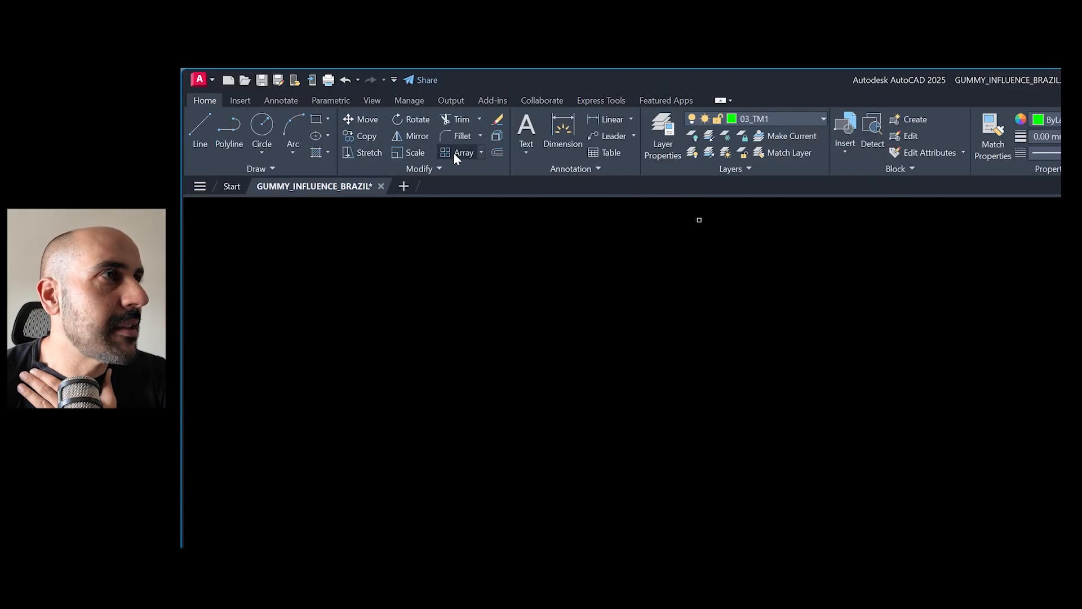
- Create a rectangular array of the single chair with 10 columns and 12 rows
{"action": "left_click", "coordinate": [455, 154]}
{"action": "left_click", "coordinate": [556, 313]}
{"action": "left_click", "coordinate": [684, 424]}
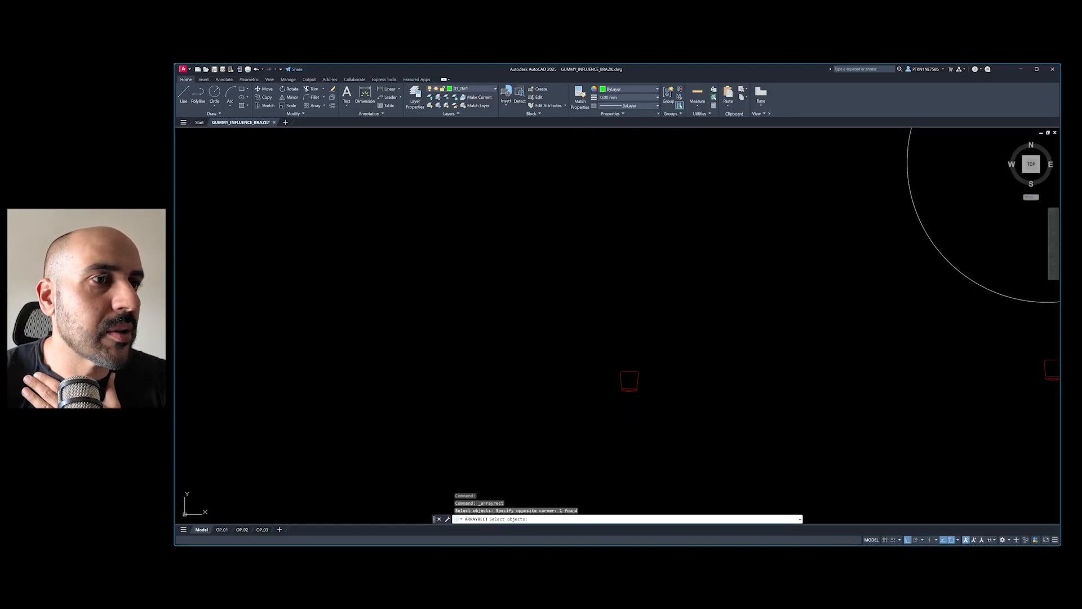
{"action": "key", "text": "Return"}
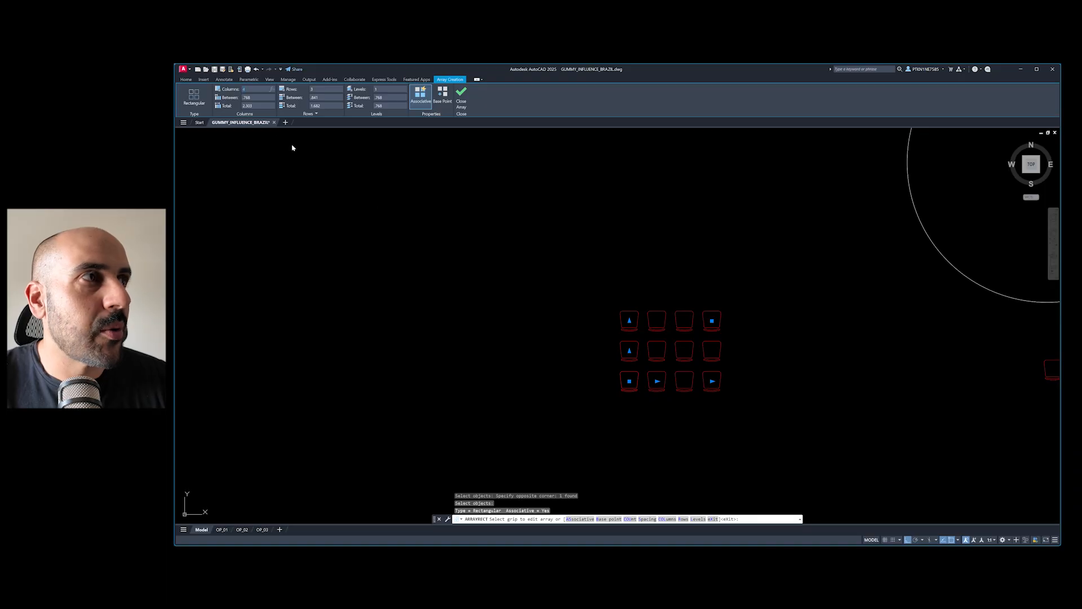
{"action": "type", "text": "10"}
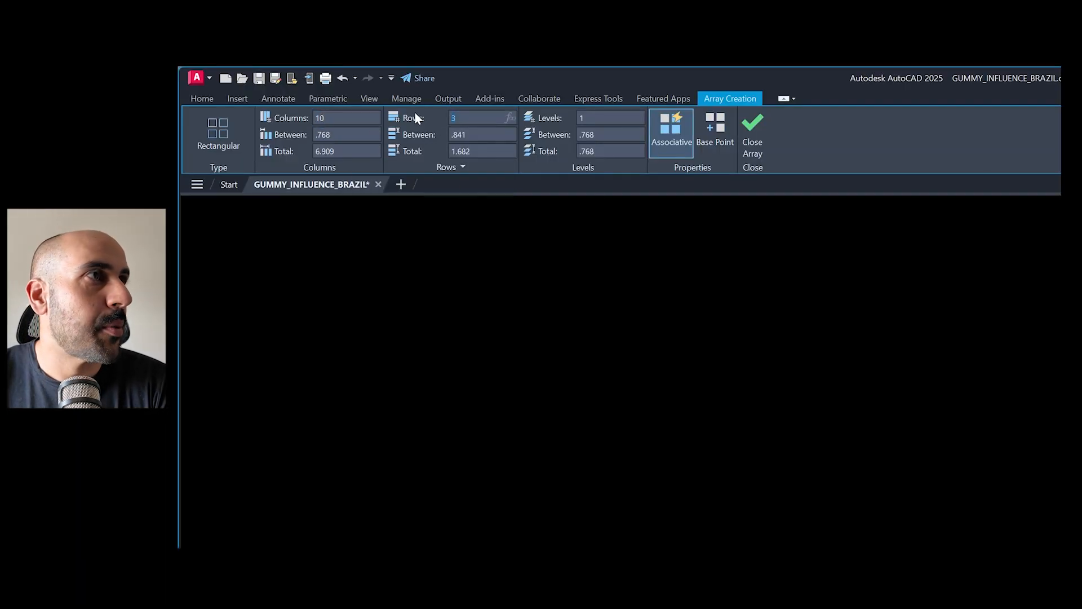
{"action": "type", "text": "12"}
{"action": "key", "text": "Return"}
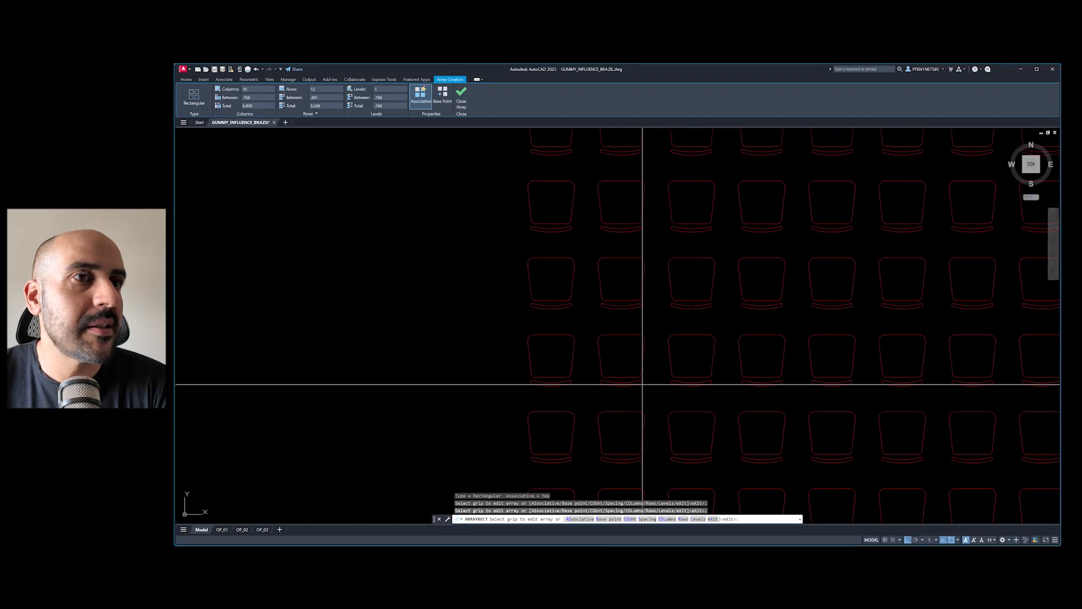
- Set the chair array's column spacing and row spacing to 1 and finish the array
{"action": "scroll", "coordinate": [643, 383], "scroll_direction": "down", "scroll_amount": 4}
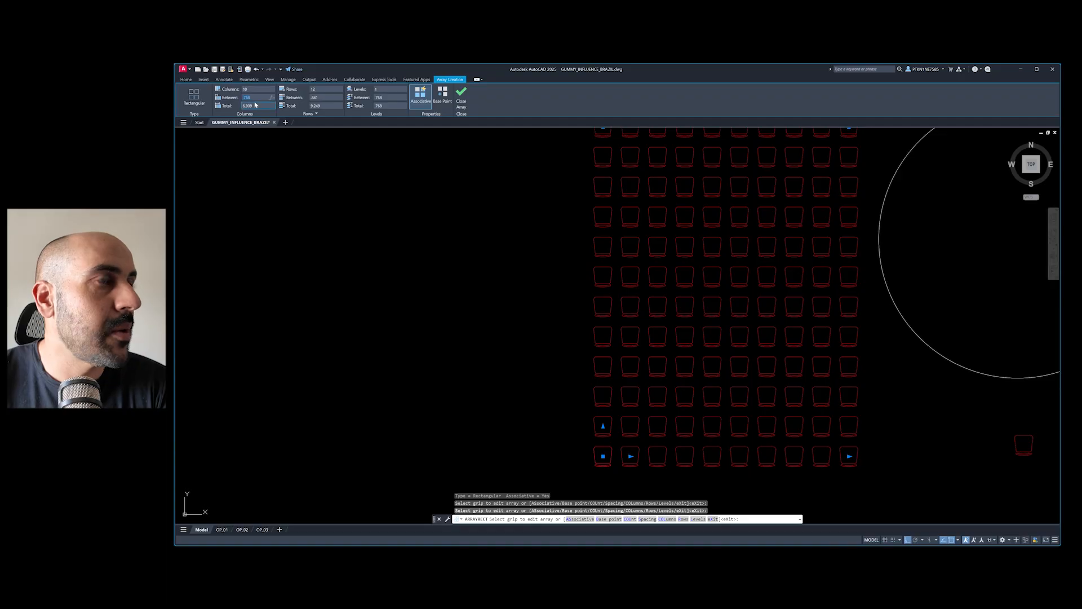
{"action": "type", "text": "1"}
{"action": "key", "text": "Return"}
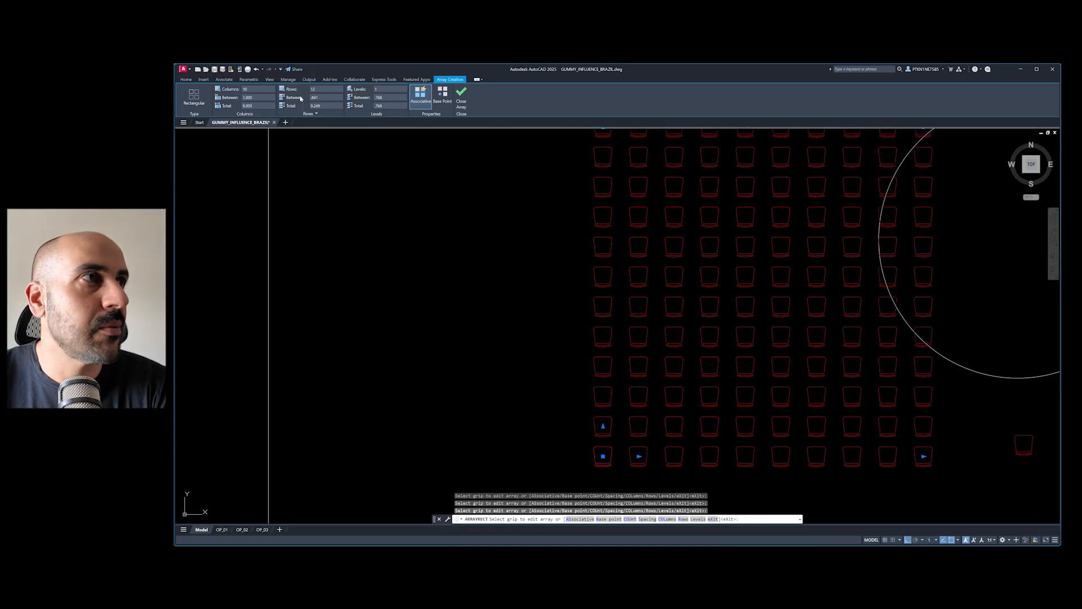
{"action": "left_click", "coordinate": [300, 99]}
{"action": "type", "text": "1"}
{"action": "key", "text": "Return"}
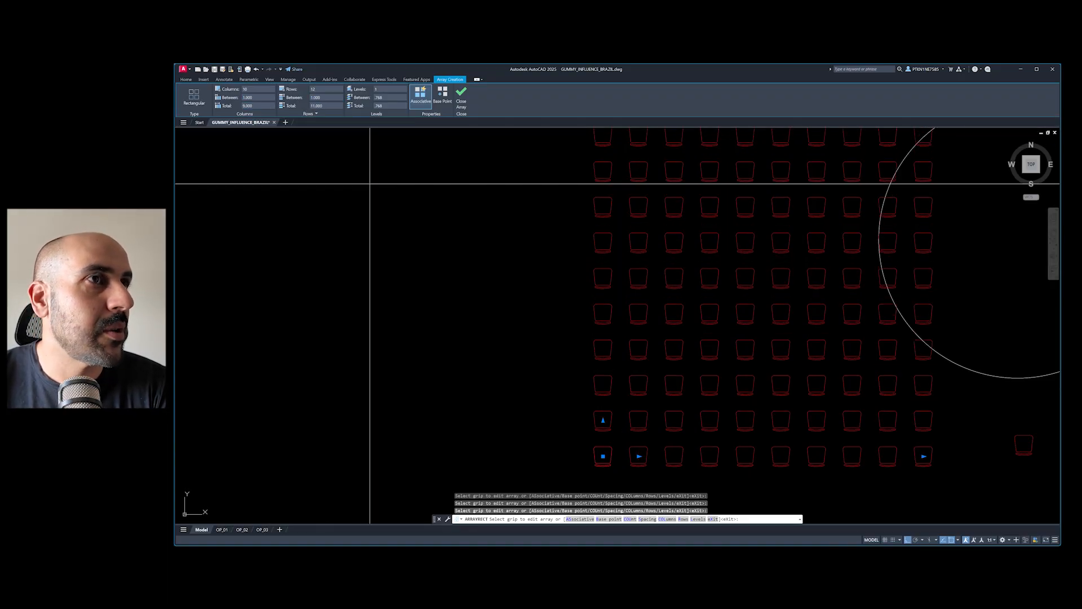
{"action": "key", "text": "Return"}
{"action": "scroll", "coordinate": [461, 222], "scroll_direction": "down", "scroll_amount": 3}
{"action": "middle_click_drag", "start_coordinate": [461, 222], "coordinate": [527, 268]}
{"action": "scroll", "coordinate": [578, 206], "scroll_direction": "up", "scroll_amount": 3}
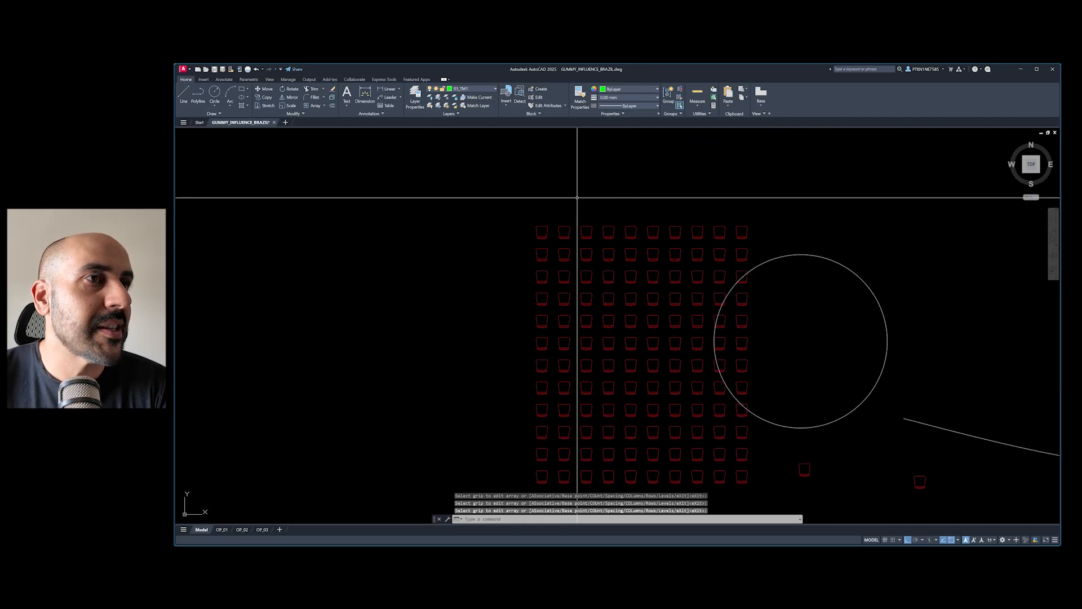
{"action": "key", "text": "Escape"}
{"action": "key", "text": "Escape"}
{"action": "key", "text": "Escape"}
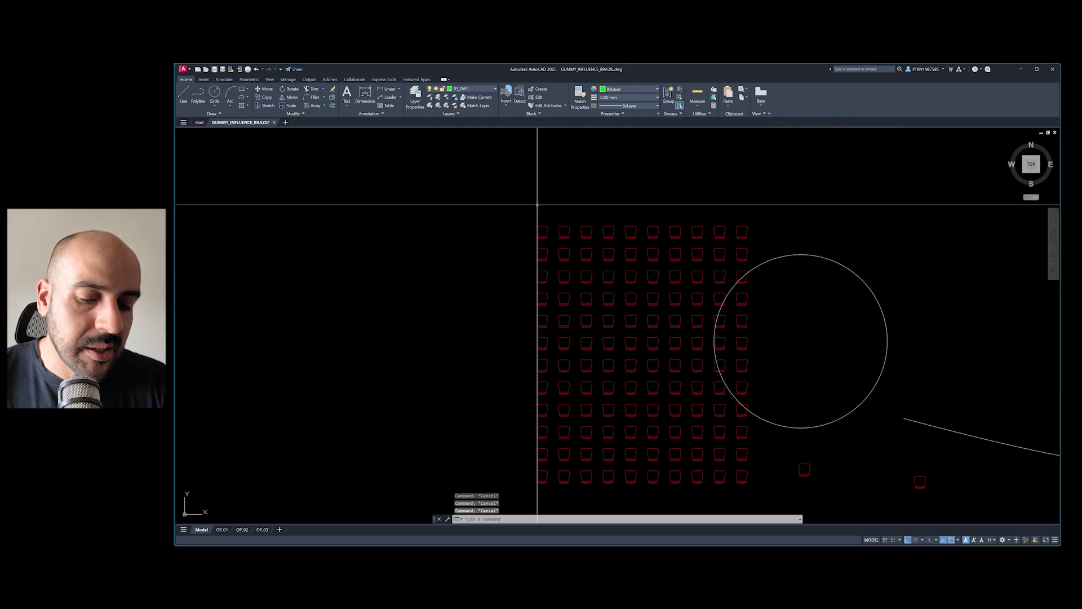
- Move the whole chair array horizontally away from the circle so the two no longer overlap
{"action": "type", "text": "m"}
{"action": "key", "text": "Return"}
{"action": "left_click", "coordinate": [569, 192]}
{"action": "left_click", "coordinate": [541, 225]}
{"action": "key", "text": "Return"}
{"action": "left_click", "coordinate": [577, 198]}
{"action": "left_click", "coordinate": [443, 198]}
{"action": "key", "text": "Escape"}
{"action": "key", "text": "Escape"}
- Select the chair array and reduce it to 6 columns with its column count grip
{"action": "left_click", "coordinate": [620, 205]}
{"action": "left_click", "coordinate": [584, 239]}
{"action": "middle_click_drag", "start_coordinate": [595, 386], "coordinate": [708, 247]}
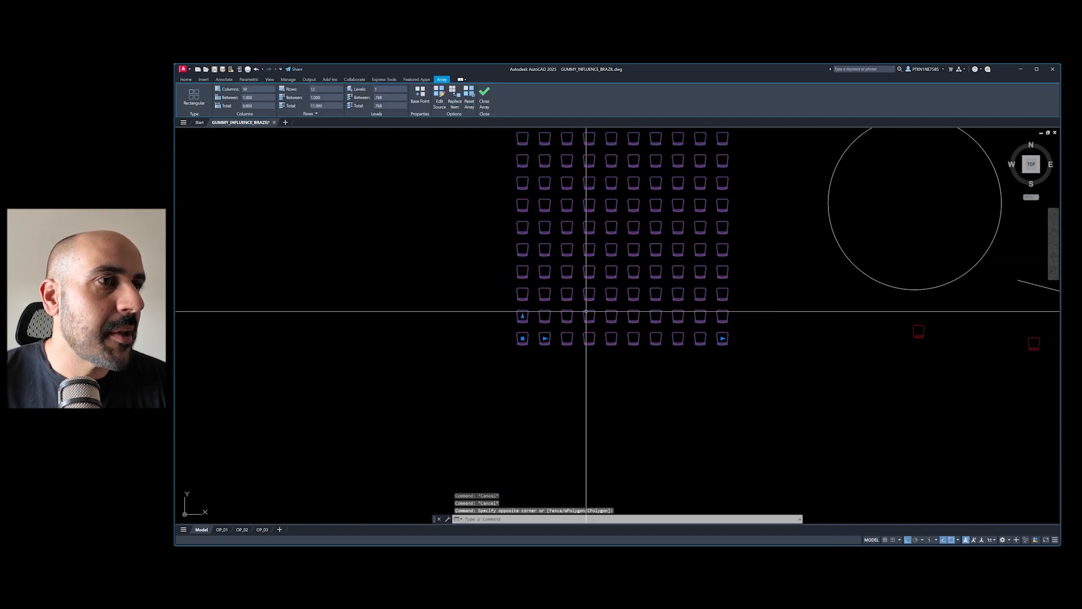
{"action": "middle_click_drag", "start_coordinate": [728, 338], "coordinate": [721, 413]}
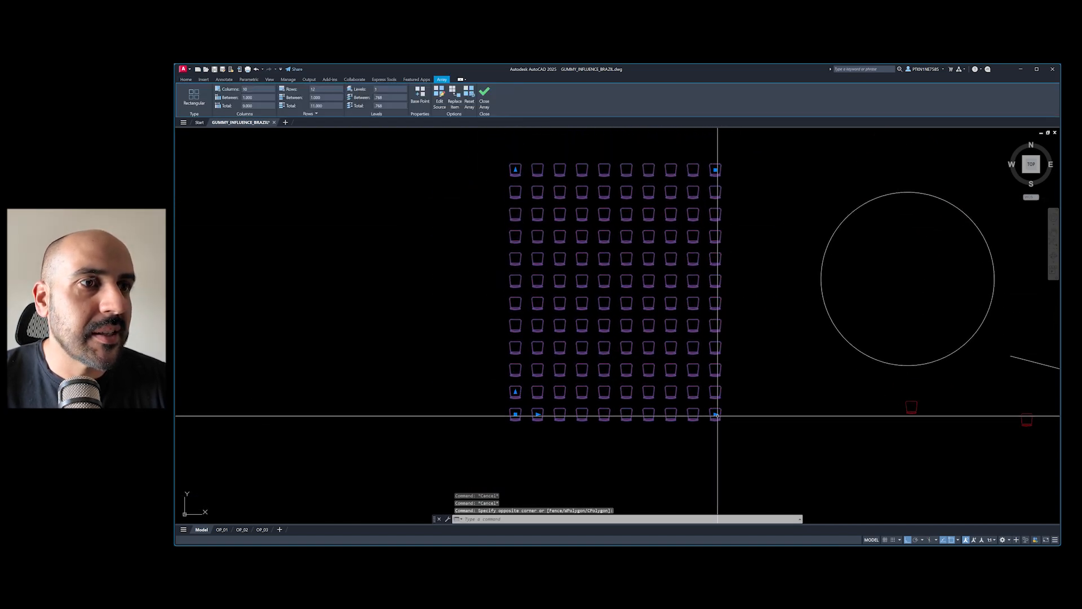
{"action": "middle_click_drag", "start_coordinate": [521, 169], "coordinate": [490, 176]}
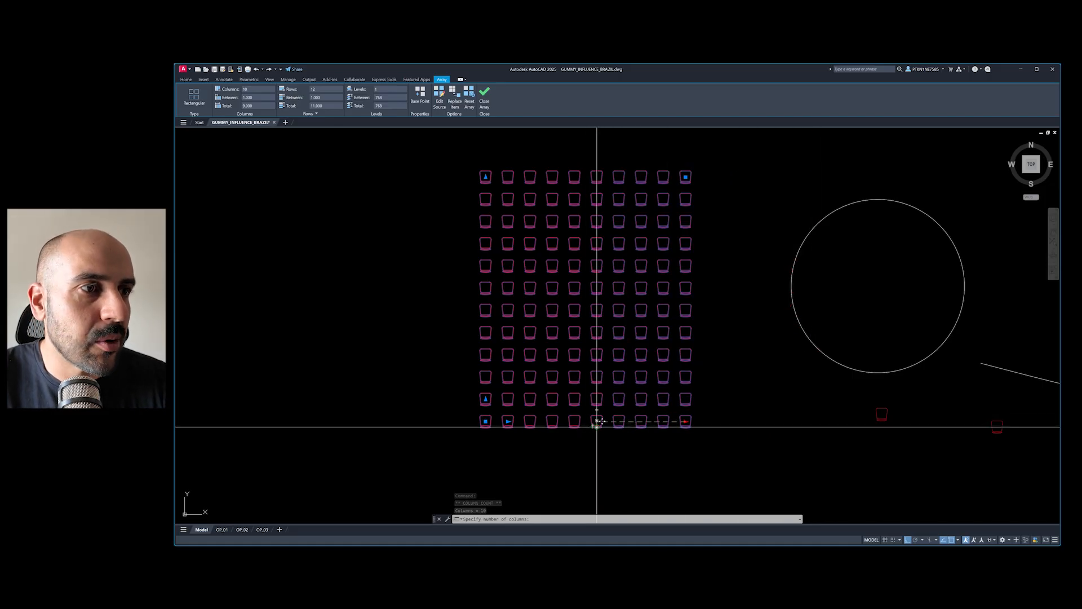
{"action": "left_click", "coordinate": [572, 421]}
- Try tighter column spacing for the chair array, first about 0.55 with the spacing grip and again at 0.5
{"action": "scroll", "coordinate": [508, 420], "scroll_direction": "up", "scroll_amount": 4}
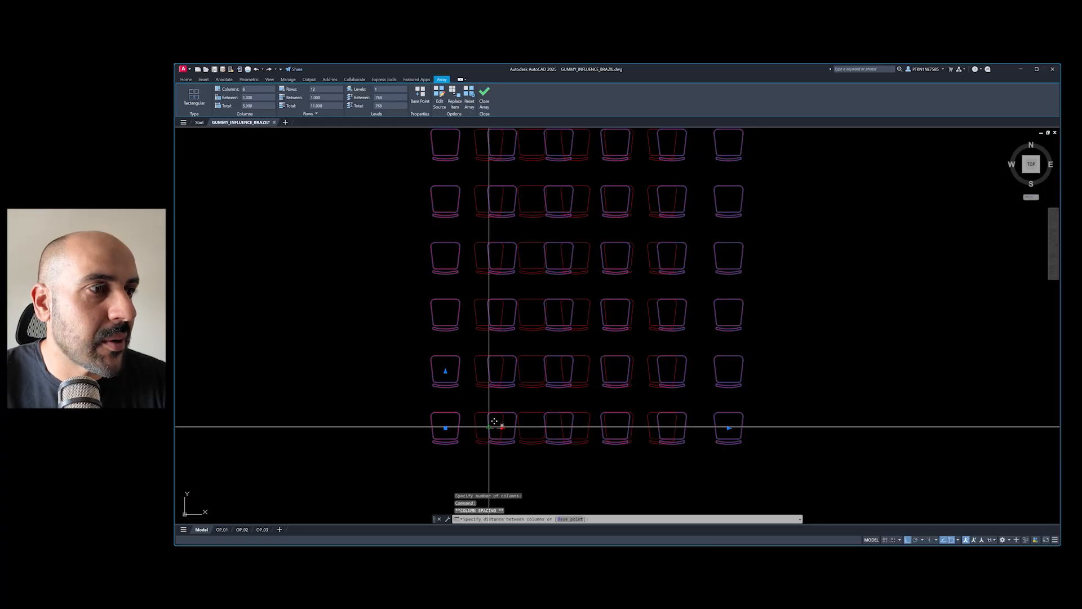
{"action": "scroll", "coordinate": [479, 428], "scroll_direction": "up", "scroll_amount": 2}
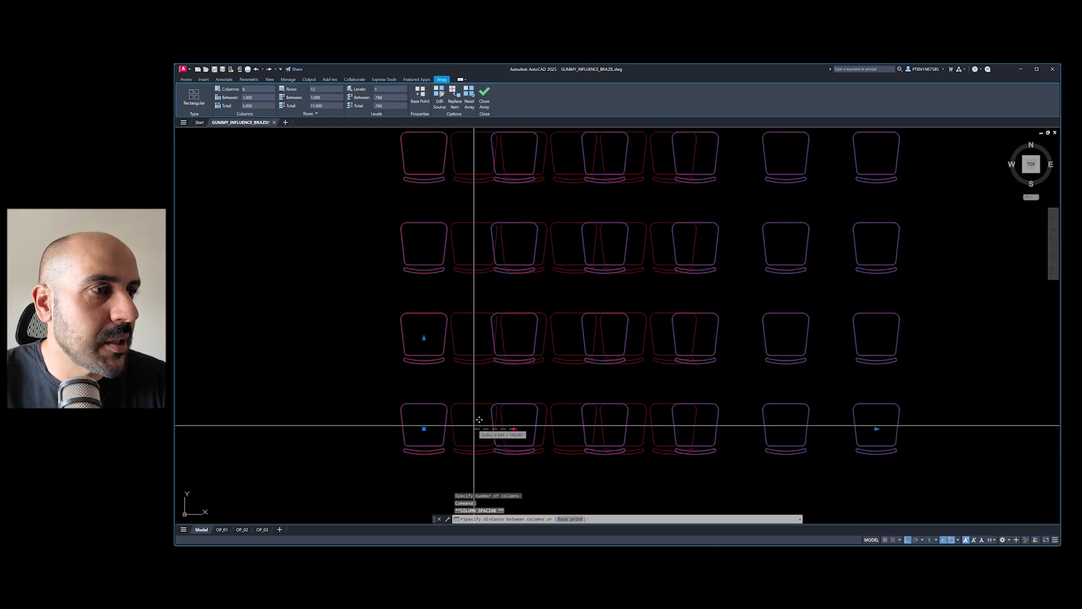
{"action": "left_click", "coordinate": [474, 426]}
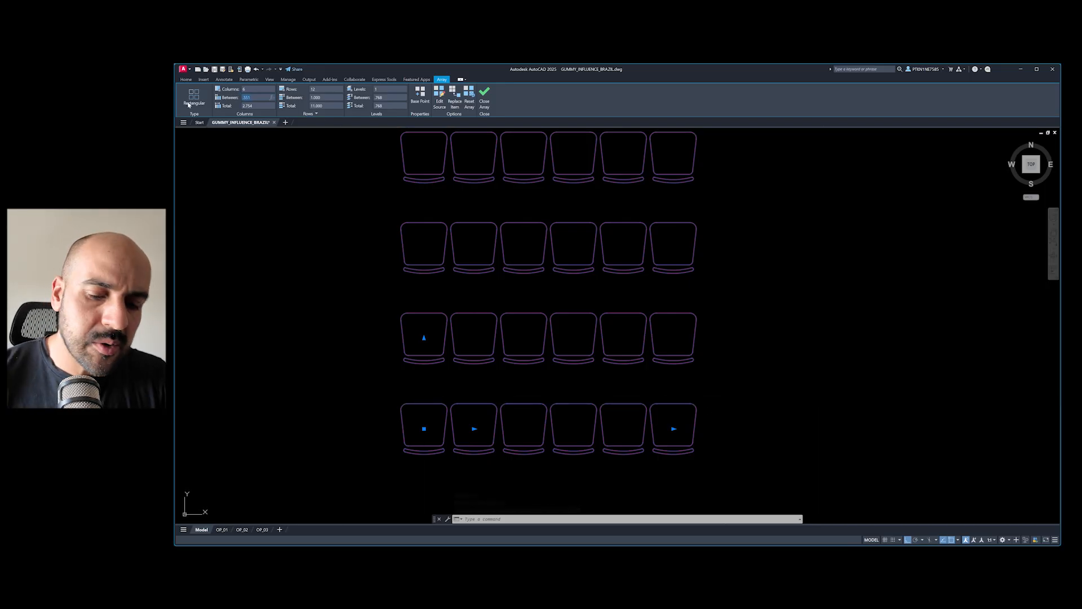
{"action": "type", "text": ".5"}
{"action": "key", "text": "Return"}
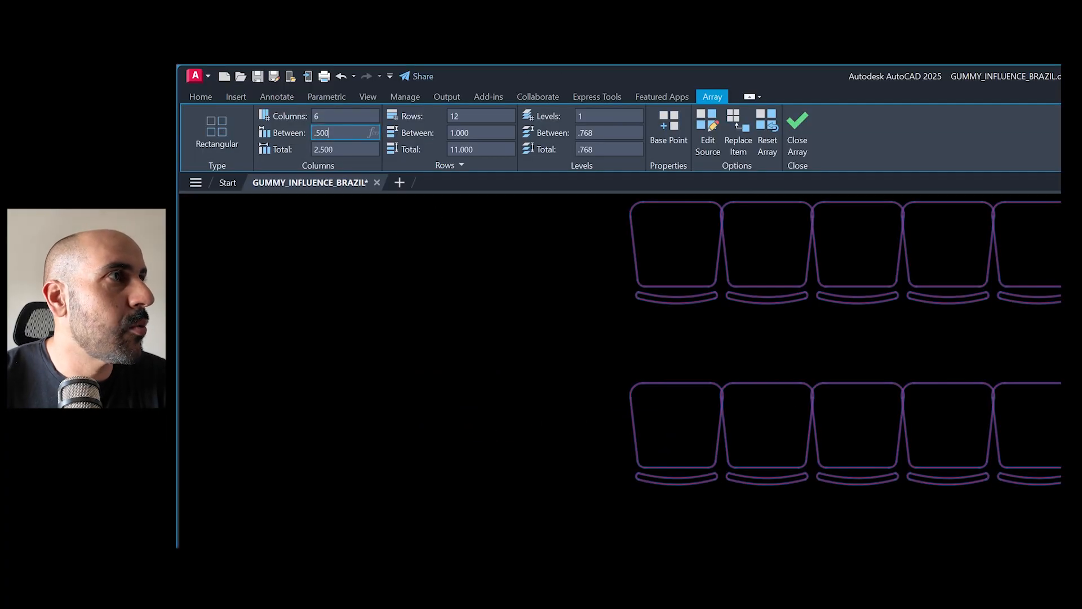
- Set the chair array's column spacing to 0.55 and deselect the array
{"action": "type", "text": ".55"}
{"action": "key", "text": "Return"}
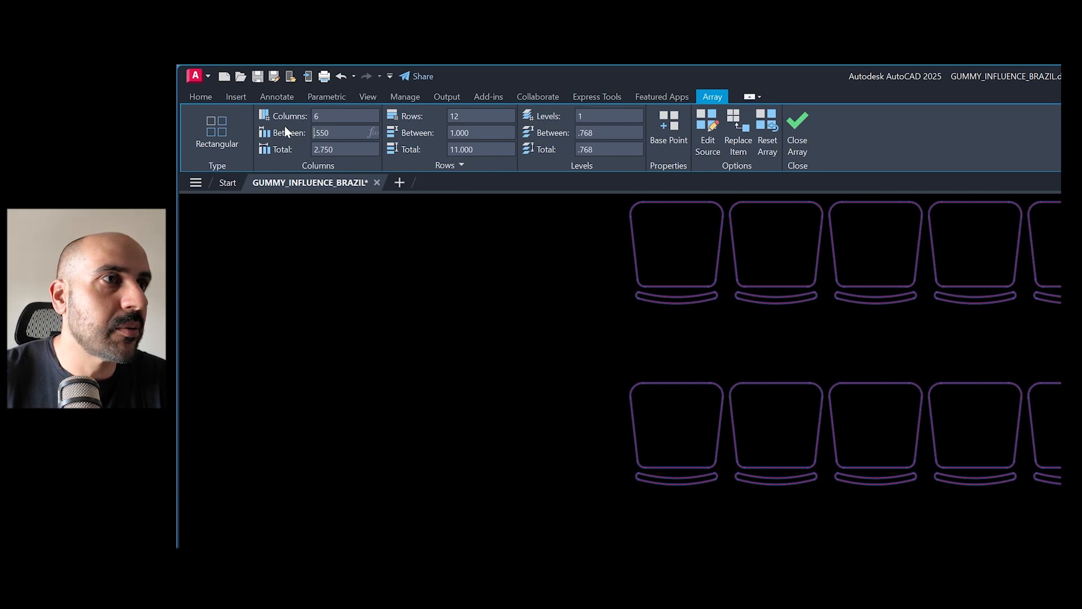
{"action": "key", "text": "Escape"}
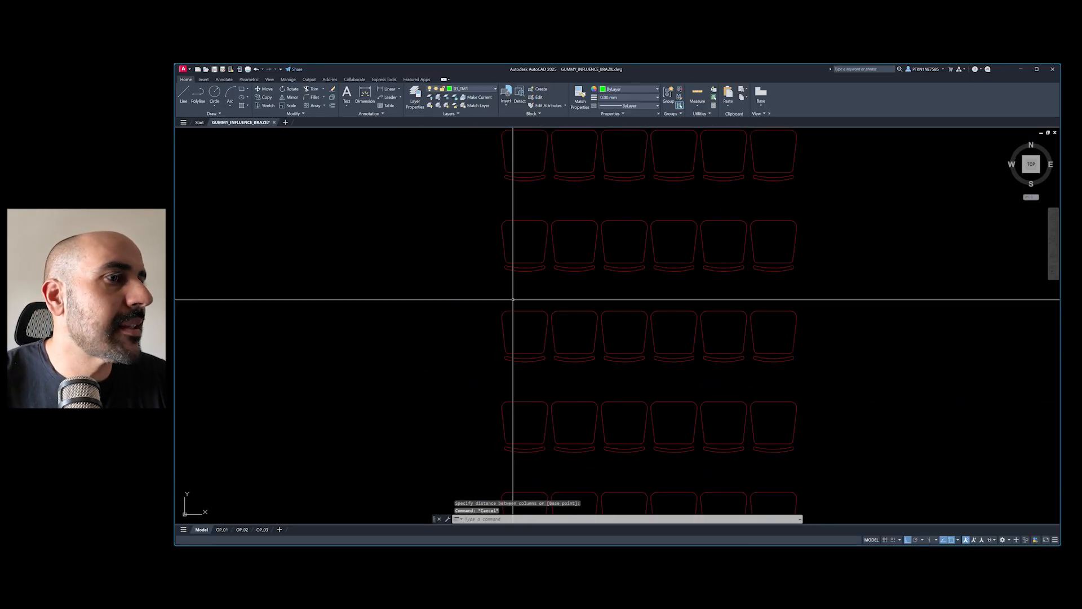
- Resize the chair array to 9 columns and 9 rows with its count grips
{"action": "scroll", "coordinate": [513, 299], "scroll_direction": "down", "scroll_amount": 3}
{"action": "left_click", "coordinate": [507, 357]}
{"action": "scroll", "coordinate": [529, 338], "scroll_direction": "up", "scroll_amount": 3}
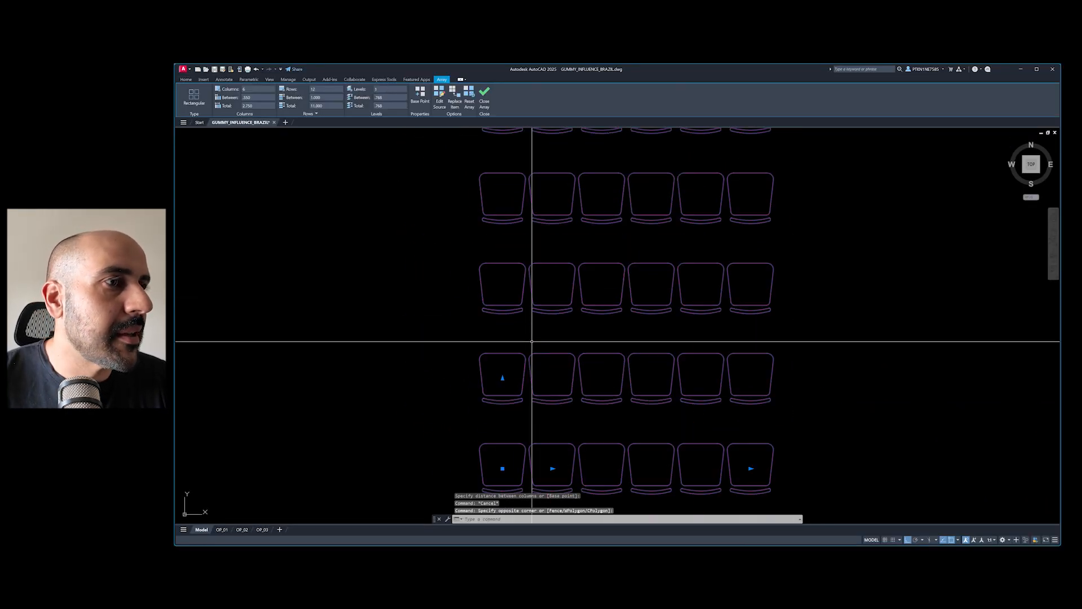
{"action": "scroll", "coordinate": [630, 275], "scroll_direction": "down", "scroll_amount": 4}
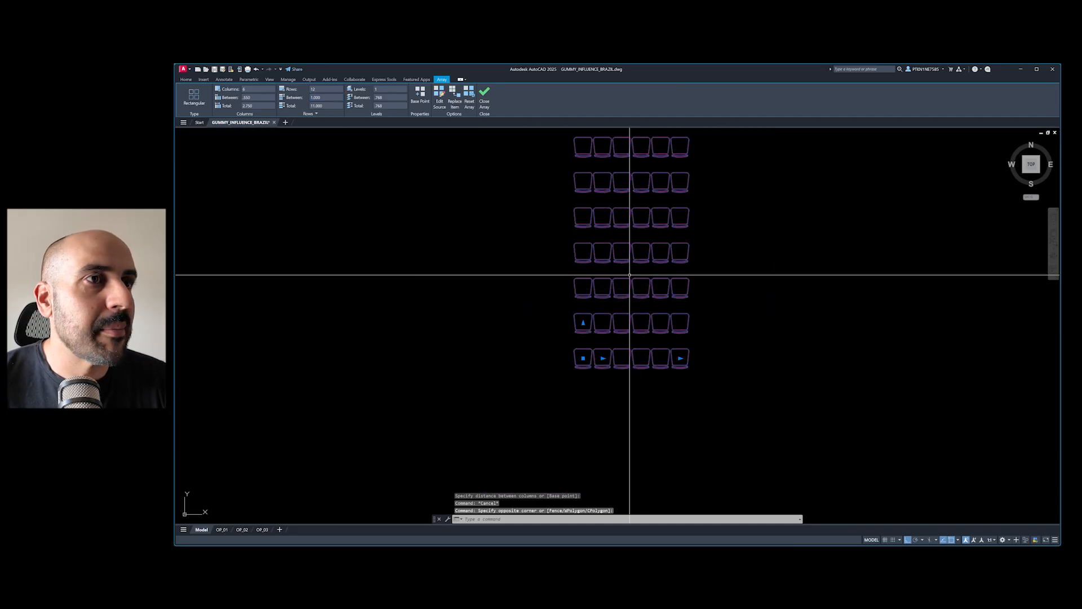
{"action": "scroll", "coordinate": [585, 350], "scroll_direction": "up", "scroll_amount": 4}
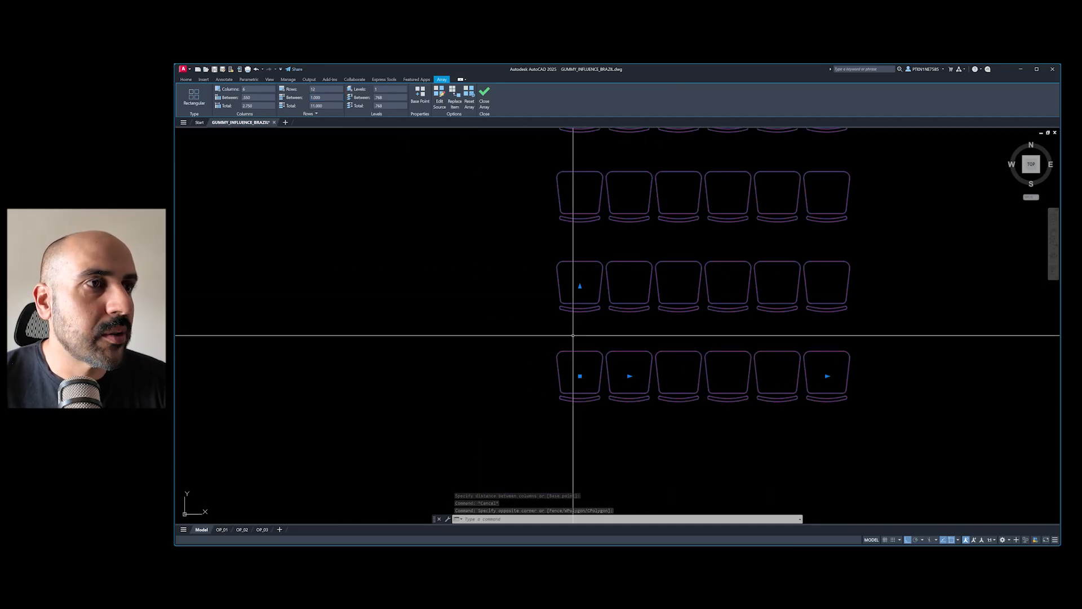
{"action": "scroll", "coordinate": [566, 352], "scroll_direction": "down", "scroll_amount": 2}
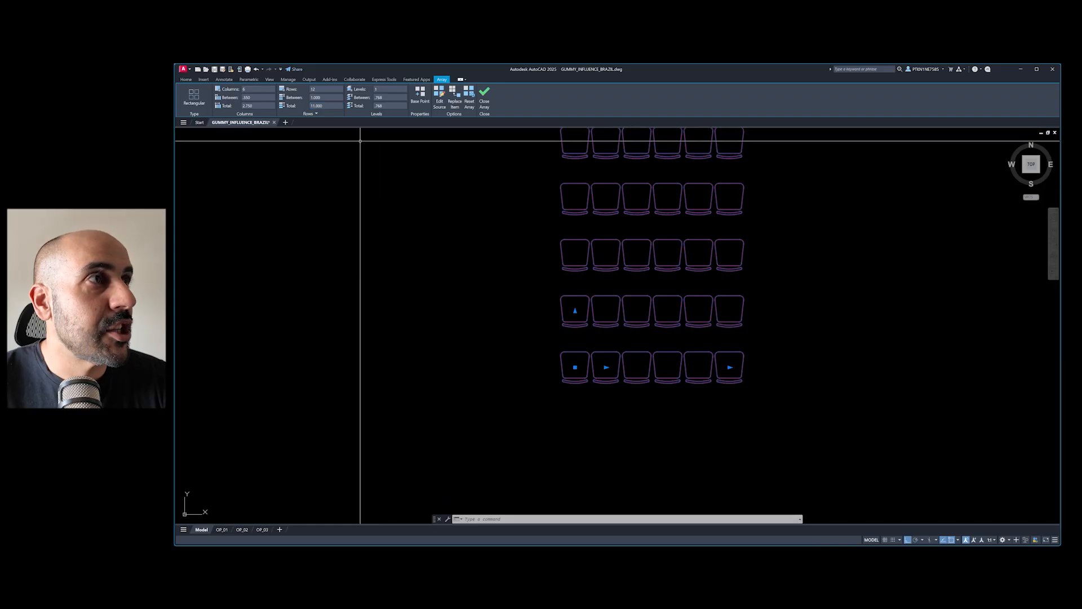
{"action": "scroll", "coordinate": [565, 300], "scroll_direction": "down", "scroll_amount": 3}
{"action": "scroll", "coordinate": [599, 252], "scroll_direction": "up", "scroll_amount": 1}
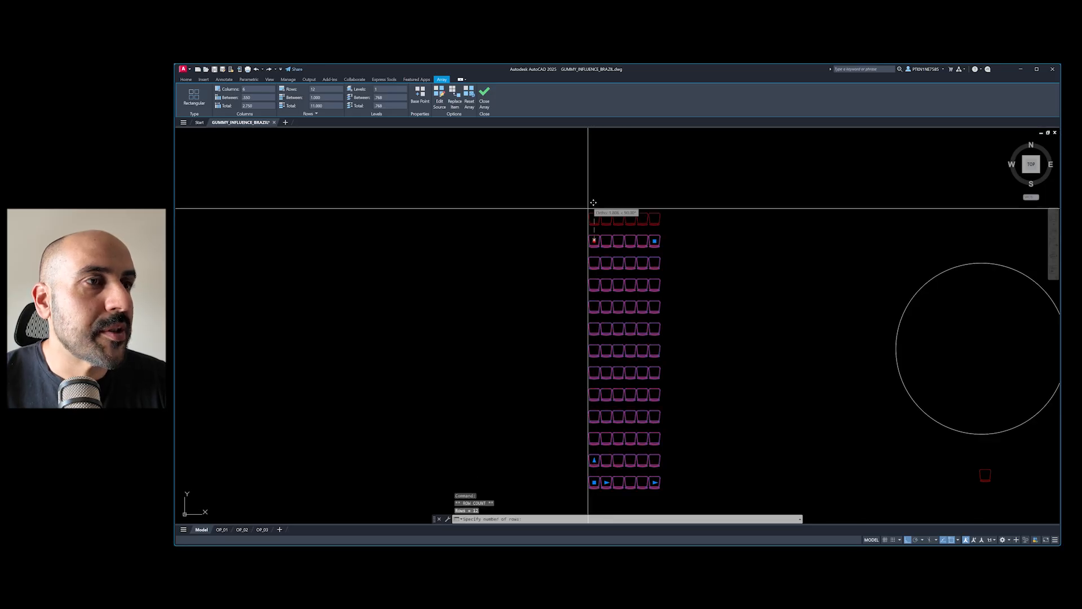
{"action": "left_click", "coordinate": [596, 397]}
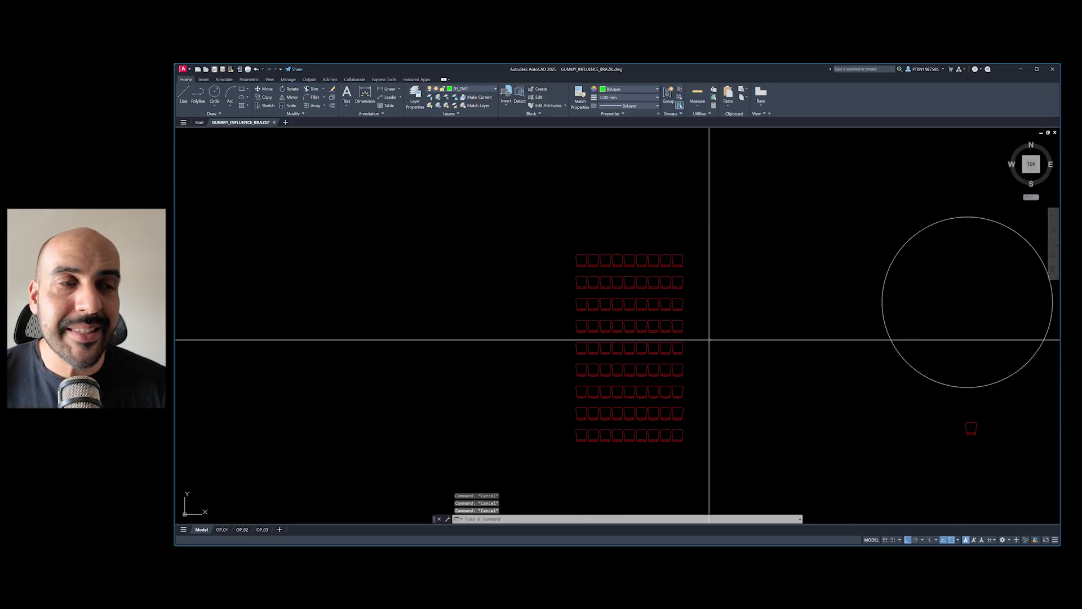
- Move the 9 by 9 chair array straight up, clear of the circle and the curve
{"action": "left_click", "coordinate": [727, 260]}
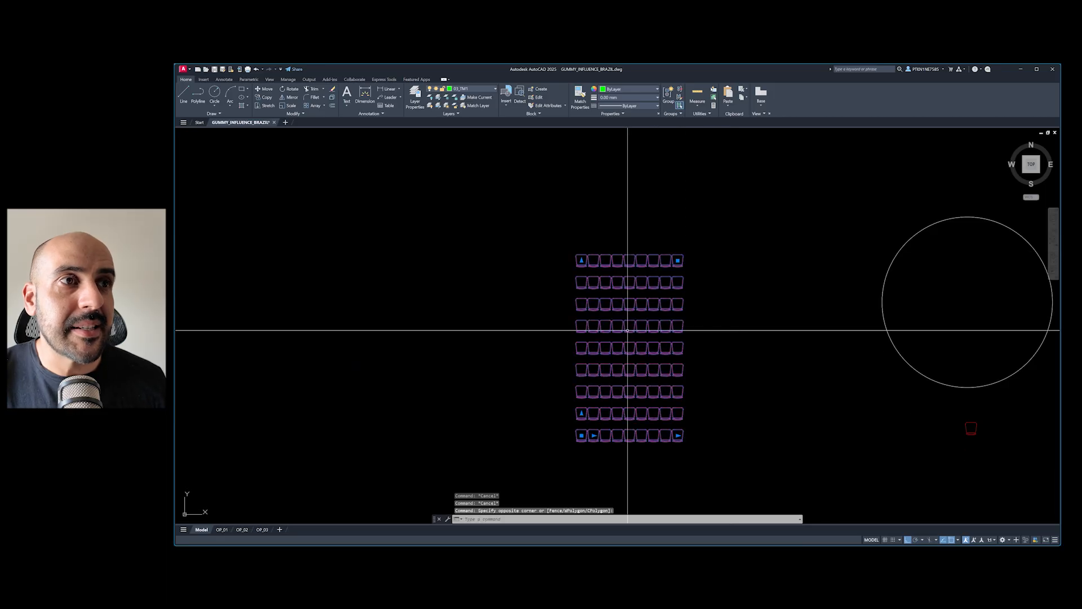
{"action": "left_click", "coordinate": [582, 401]}
{"action": "scroll", "coordinate": [583, 401], "scroll_direction": "down", "scroll_amount": 4}
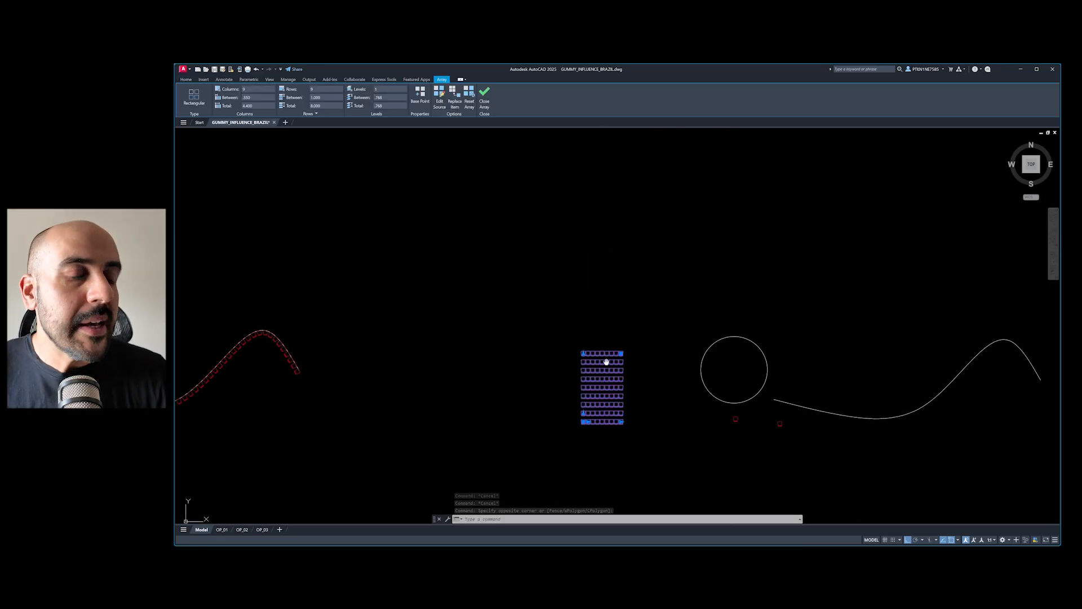
{"action": "key", "text": "Escape"}
{"action": "type", "text": "m"}
{"action": "key", "text": "Return"}
{"action": "left_click", "coordinate": [634, 328]}
{"action": "left_click", "coordinate": [607, 389]}
{"action": "key", "text": "Return"}
{"action": "left_click", "coordinate": [647, 427]}
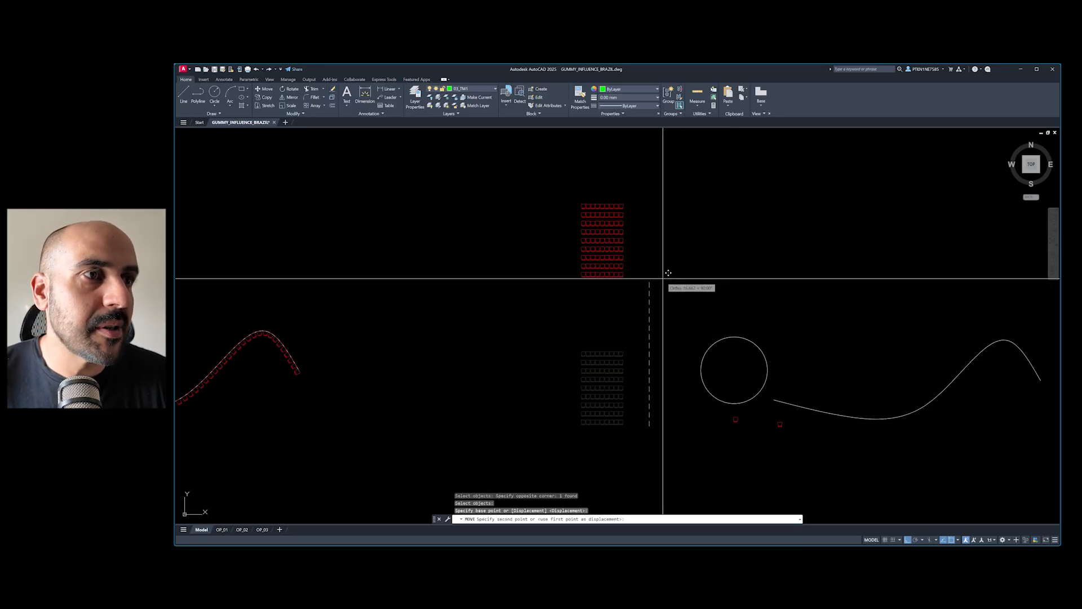
{"action": "left_click", "coordinate": [664, 249]}
{"action": "scroll", "coordinate": [647, 218], "scroll_direction": "up", "scroll_amount": 6}
{"action": "middle_click_drag", "start_coordinate": [646, 218], "coordinate": [672, 295]}
{"action": "left_click", "coordinate": [682, 232]}
{"action": "left_click", "coordinate": [563, 306]}
{"action": "key", "text": "Escape"}
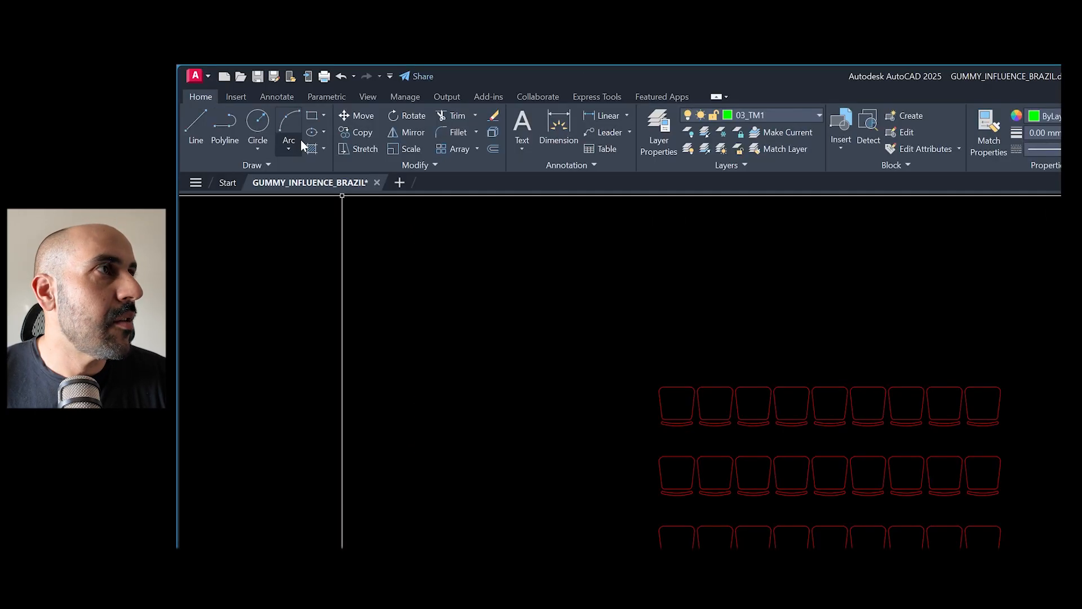
- Create a rectangular array of the whole chair block with 4 columns and 3 rows
{"action": "left_click", "coordinate": [452, 150]}
{"action": "left_click", "coordinate": [712, 206]}
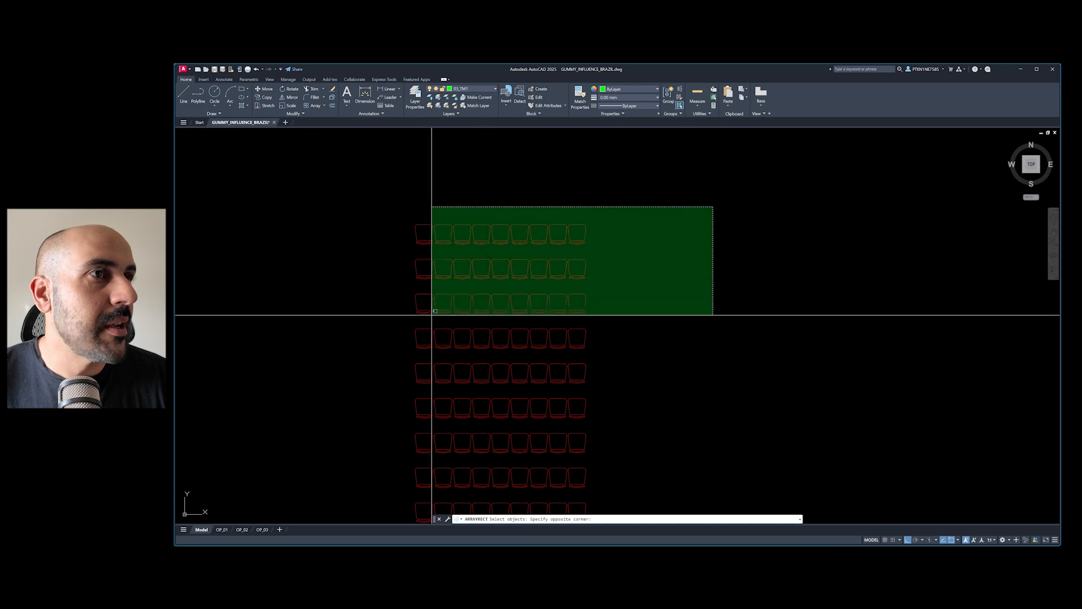
{"action": "left_click", "coordinate": [425, 317]}
{"action": "key", "text": "Return"}
- Reduce the column spacing of the seating-block array to about 6.47
{"action": "scroll", "coordinate": [600, 363], "scroll_direction": "down", "scroll_amount": 5}
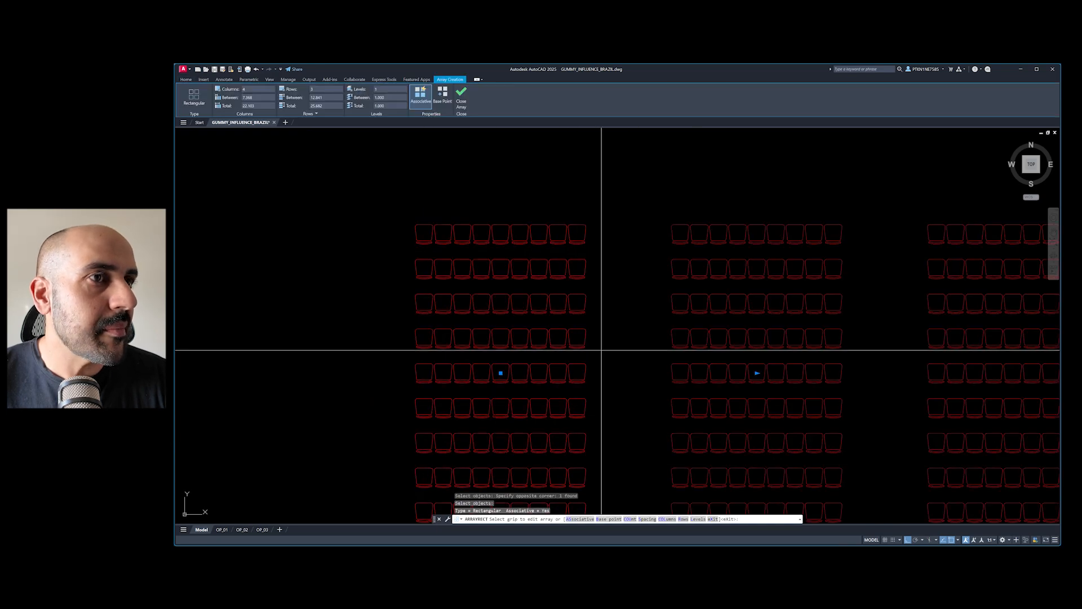
{"action": "scroll", "coordinate": [611, 316], "scroll_direction": "up", "scroll_amount": 4}
{"action": "scroll", "coordinate": [634, 361], "scroll_direction": "up", "scroll_amount": 4}
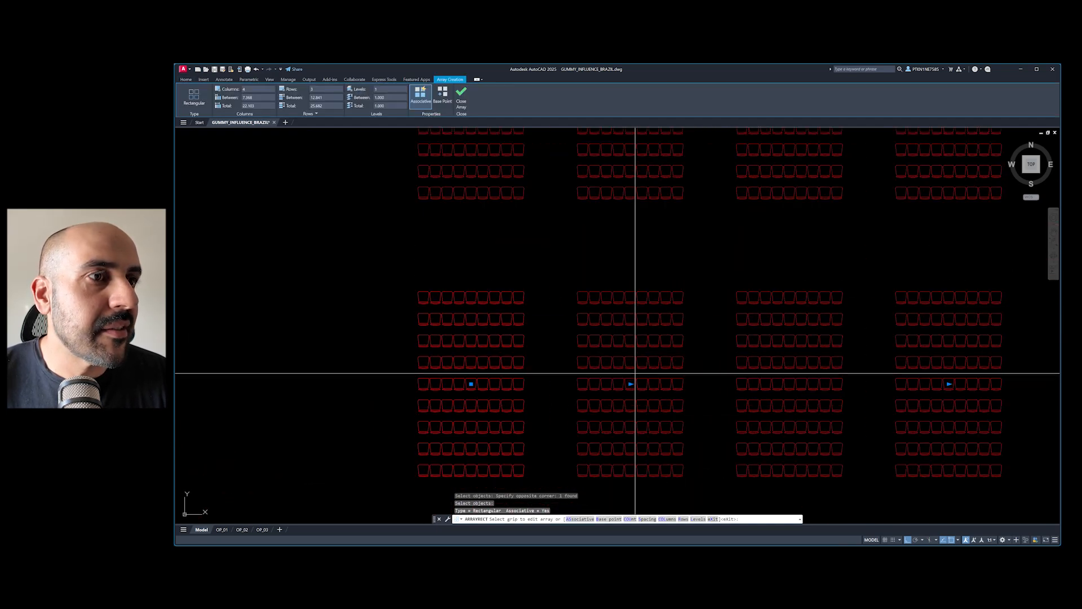
{"action": "left_click", "coordinate": [615, 384]}
{"action": "left_click", "coordinate": [613, 381]}
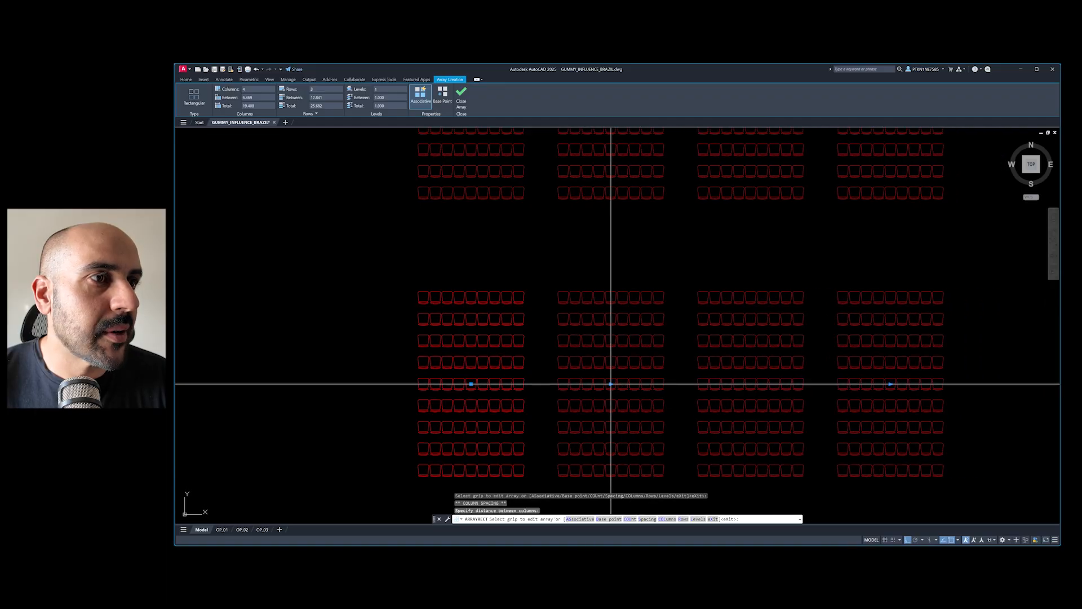
- Reduce the row spacing of the seating-block array to about 11.3 and finish the array
{"action": "scroll", "coordinate": [610, 260], "scroll_direction": "down", "scroll_amount": 3}
{"action": "left_click", "coordinate": [609, 261]}
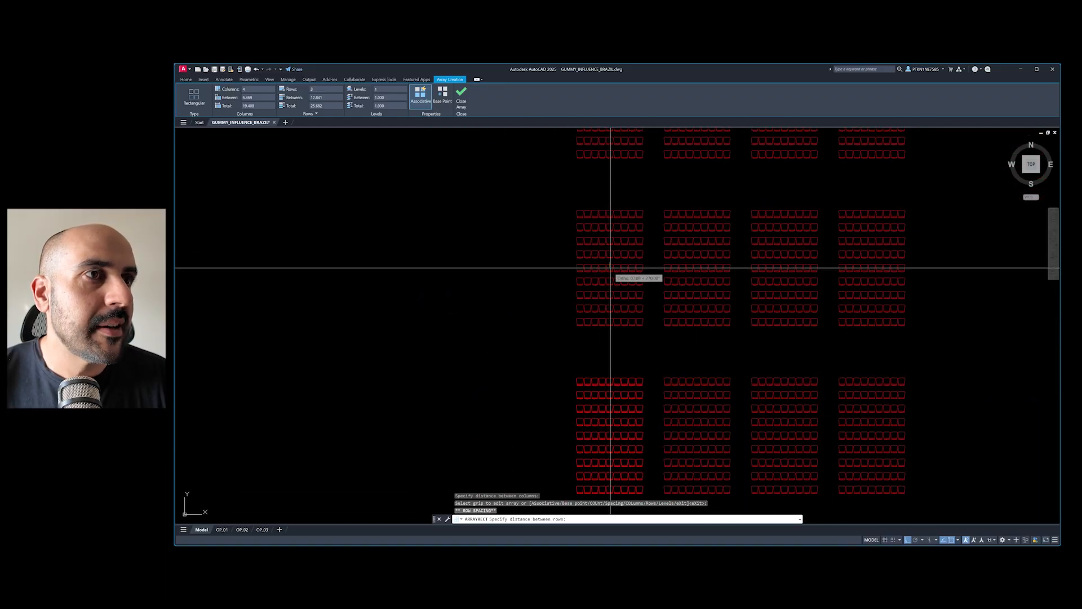
{"action": "left_click", "coordinate": [611, 287]}
{"action": "scroll", "coordinate": [611, 302], "scroll_direction": "down", "scroll_amount": 3}
{"action": "key", "text": "Escape"}
{"action": "key", "text": "Escape"}
{"action": "key", "text": "Escape"}
- Select the finished array of seating blocks, review its overall layout and deselect it
{"action": "left_click", "coordinate": [740, 288]}
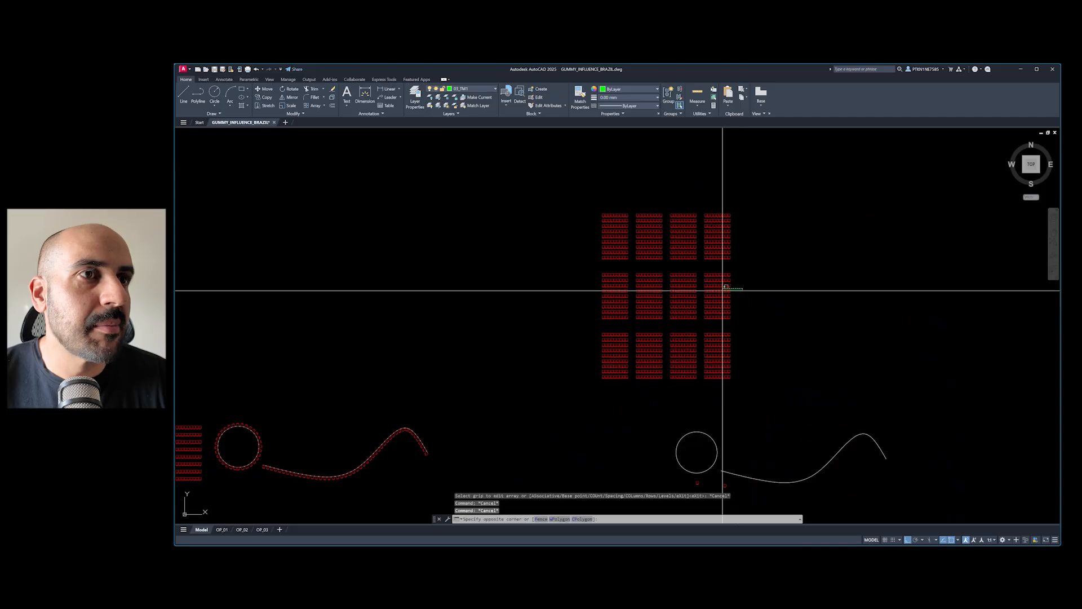
{"action": "left_click", "coordinate": [718, 291]}
{"action": "middle_click_drag", "start_coordinate": [818, 283], "coordinate": [798, 286]}
{"action": "middle_click_drag", "start_coordinate": [724, 253], "coordinate": [752, 331]}
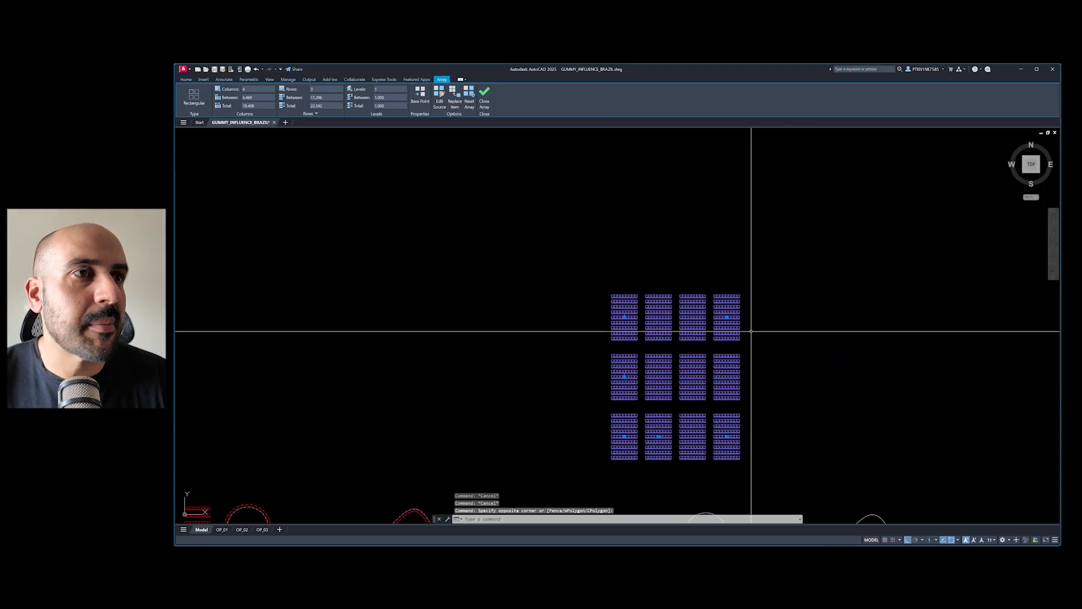
{"action": "scroll", "coordinate": [734, 380], "scroll_direction": "up", "scroll_amount": 3}
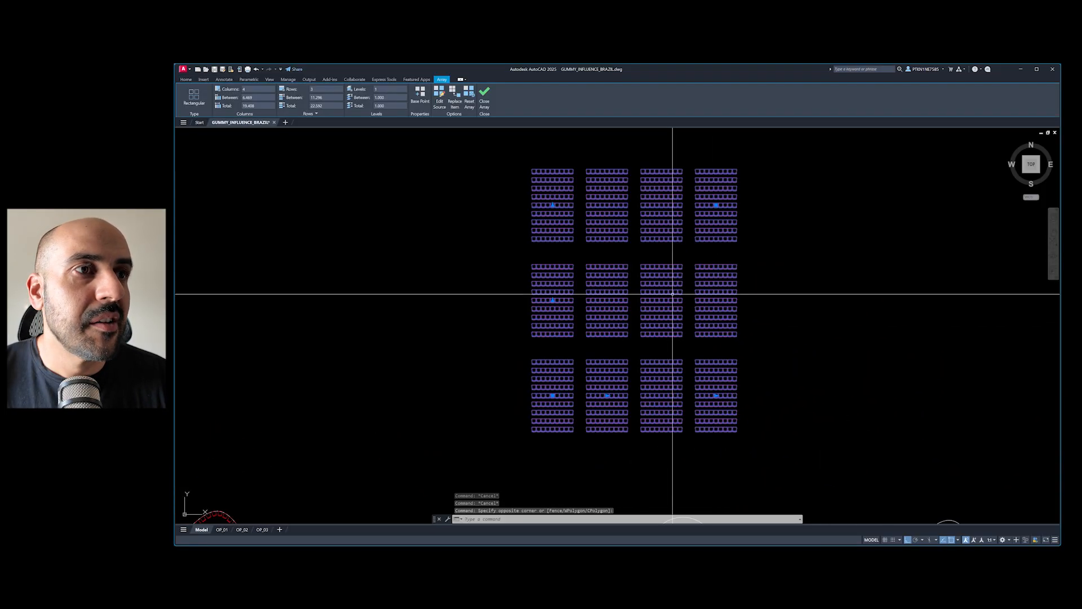
{"action": "scroll", "coordinate": [673, 294], "scroll_direction": "up", "scroll_amount": 2}
{"action": "key", "text": "Escape"}
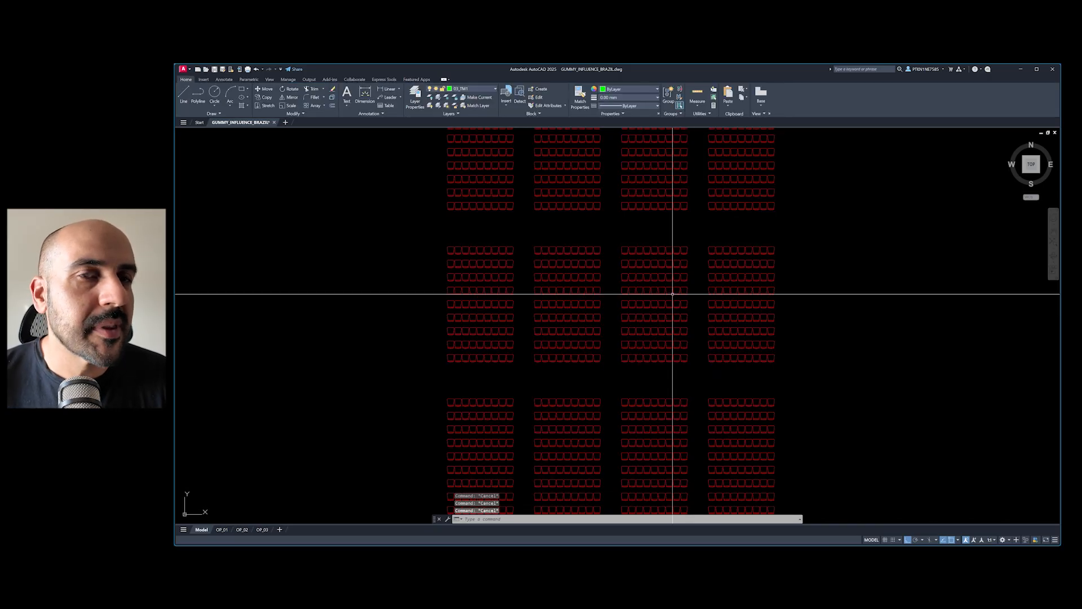
- Move the empty circle and its single chair horizontally to open space beyond the far end of the curve
{"action": "scroll", "coordinate": [673, 293], "scroll_direction": "down", "scroll_amount": 4}
{"action": "mouse_move", "coordinate": [671, 295]}
{"action": "middle_mouse_down"}
{"action": "mouse_move", "coordinate": [664, 321]}
{"action": "mouse_move", "coordinate": [633, 294]}
{"action": "mouse_move", "coordinate": [571, 298]}
{"action": "middle_mouse_up"}
{"action": "type", "text": "m"}
{"action": "key", "text": "space"}
{"action": "left_click", "coordinate": [560, 297]}
{"action": "left_click", "coordinate": [498, 408]}
{"action": "left_click", "coordinate": [927, 309]}
{"action": "key", "text": "Escape"}
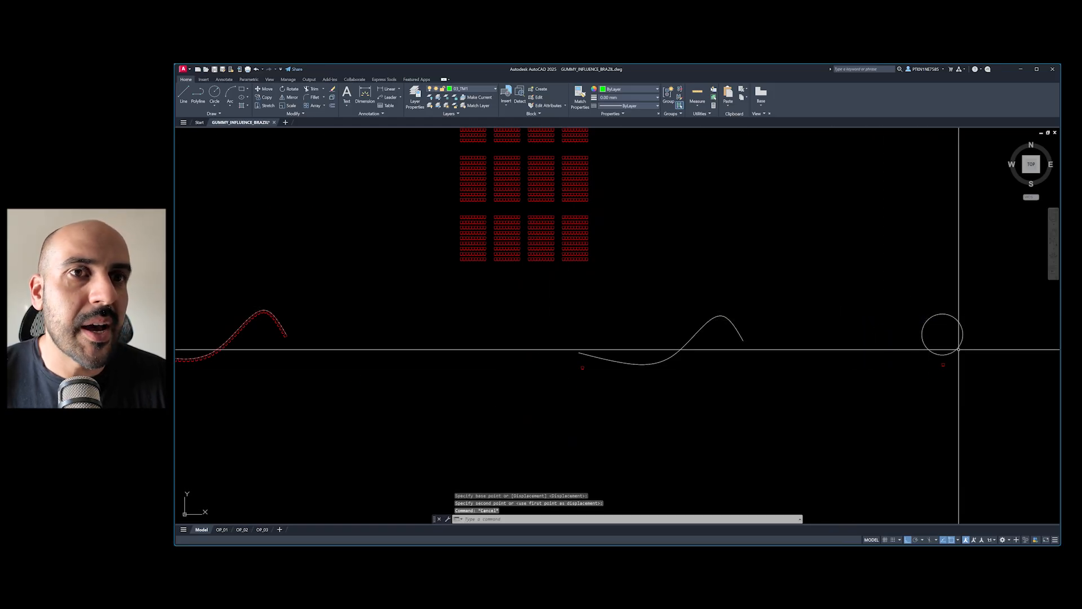
{"action": "key", "text": "Escape"}
{"action": "scroll", "coordinate": [949, 353], "scroll_direction": "up", "scroll_amount": 5}
{"action": "middle_click_drag", "start_coordinate": [948, 354], "coordinate": [745, 359]}
{"action": "type", "text": "array"}
{"action": "key", "text": "space"}
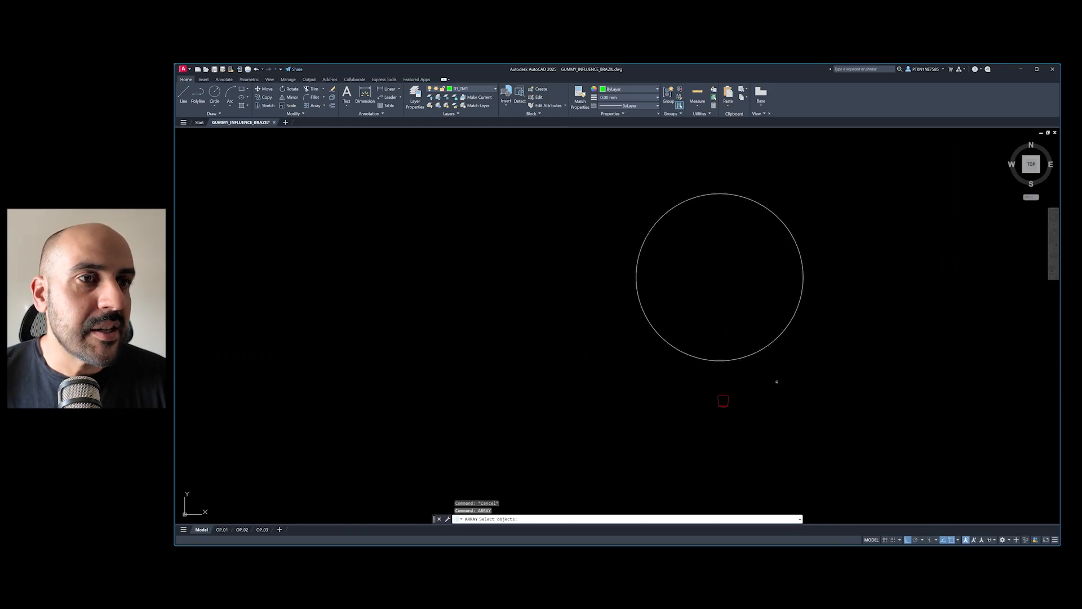
{"action": "key", "text": "Escape"}
- Move the single chair up against the lowest part of the circle's outer edge
{"action": "type", "text": "m"}
{"action": "key", "text": "space"}
{"action": "middle_click_drag", "start_coordinate": [756, 379], "coordinate": [756, 386]}
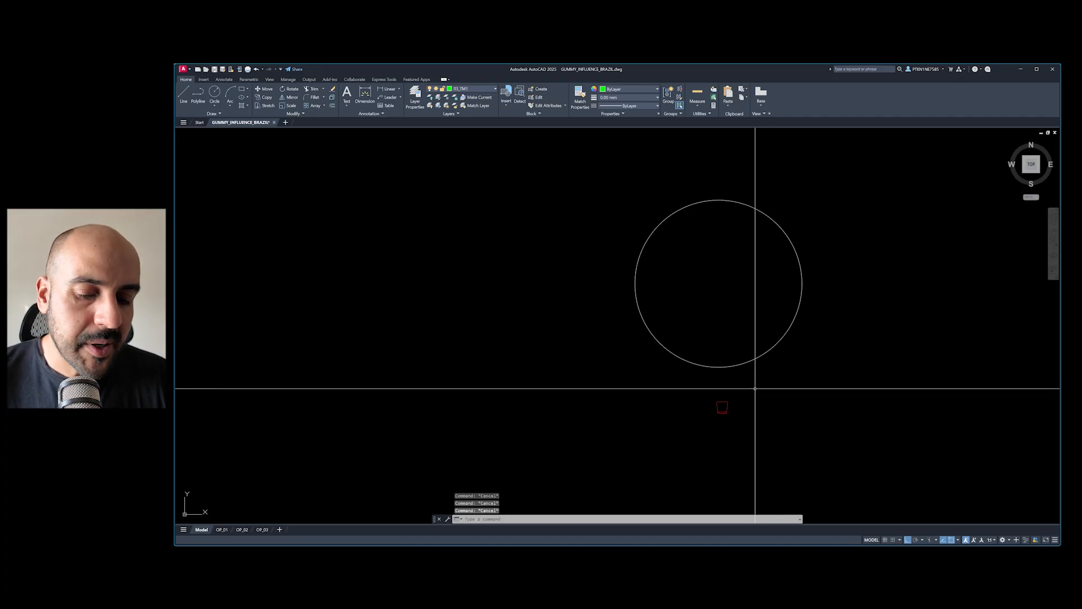
{"action": "left_click", "coordinate": [753, 390]}
{"action": "left_click", "coordinate": [627, 448]}
{"action": "key", "text": "space"}
{"action": "left_click", "coordinate": [721, 402]}
{"action": "left_click", "coordinate": [714, 368]}
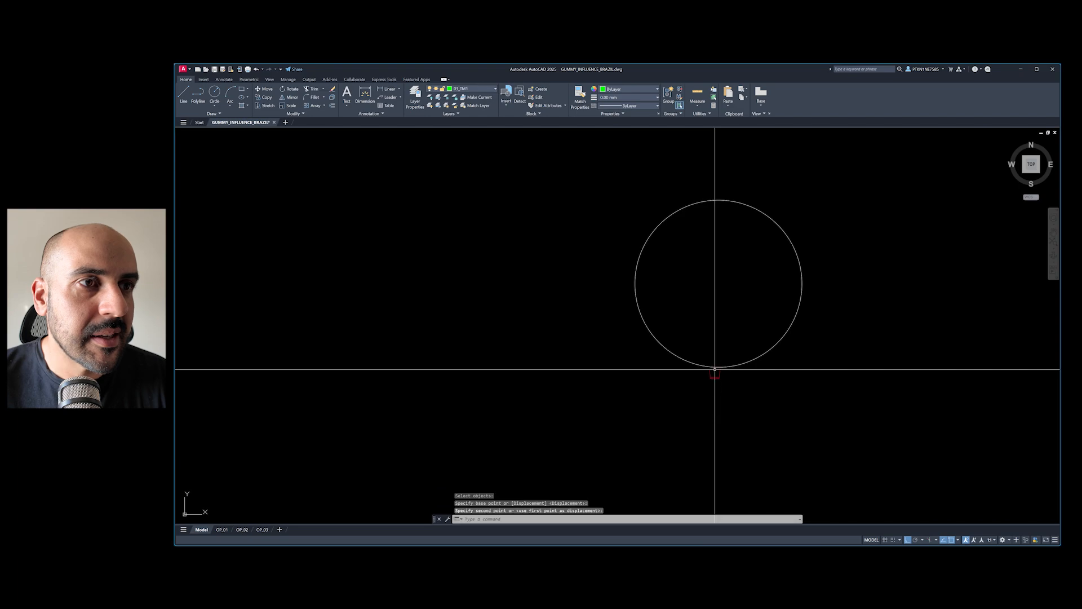
{"action": "left_click", "coordinate": [861, 266]}
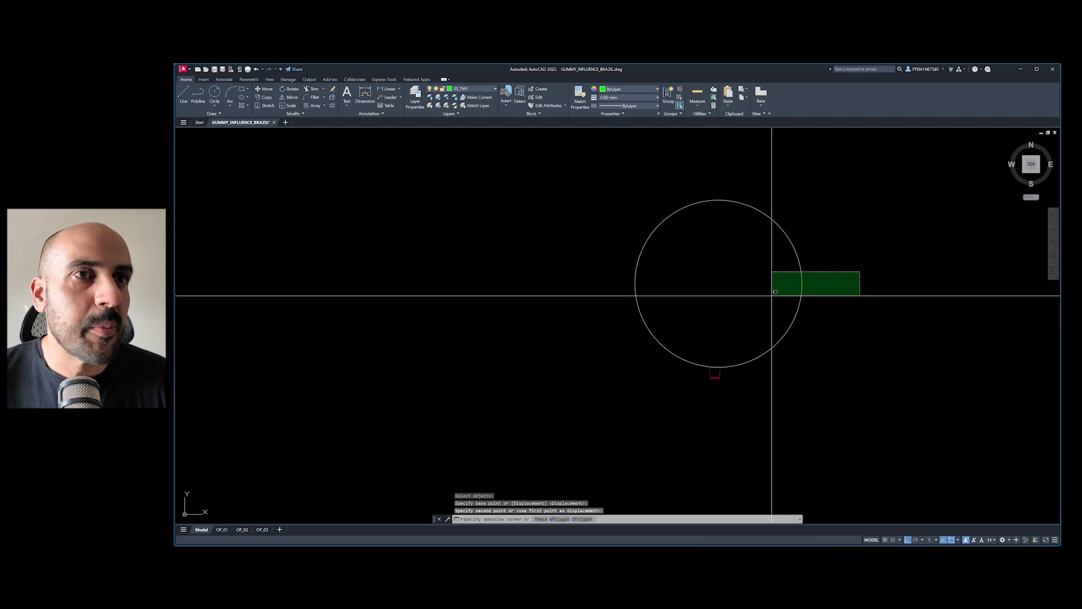
{"action": "left_click", "coordinate": [669, 314]}
{"action": "middle_click_drag", "start_coordinate": [768, 354], "coordinate": [769, 357]}
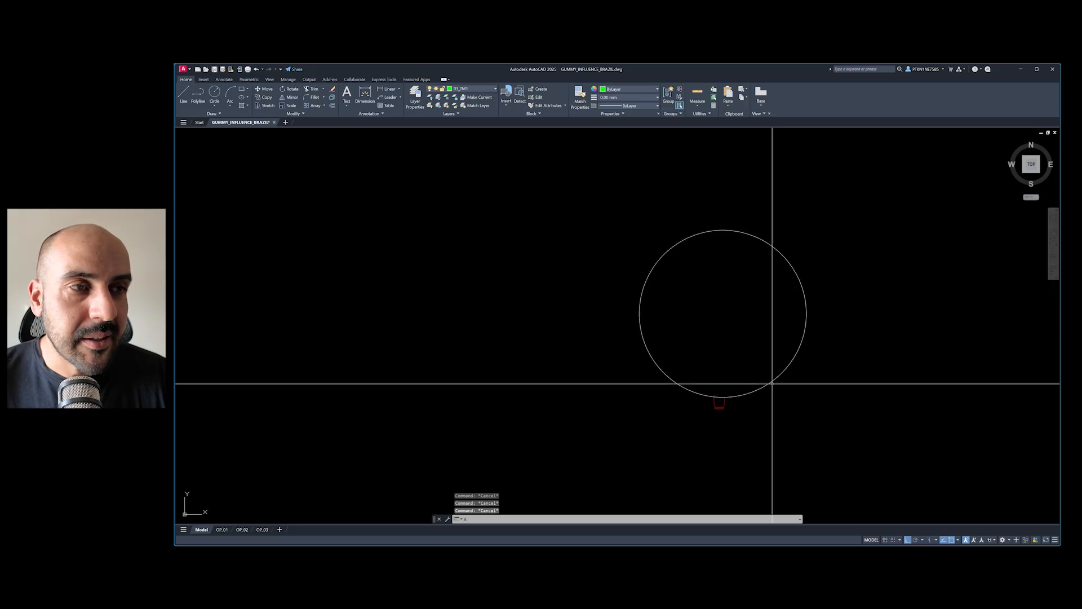
{"action": "scroll", "coordinate": [727, 402], "scroll_direction": "up", "scroll_amount": 4}
{"action": "scroll", "coordinate": [707, 349], "scroll_direction": "down", "scroll_amount": 4}
- Create a polar array of the chair around the circle's center point
{"action": "middle_click_drag", "start_coordinate": [726, 363], "coordinate": [727, 374]}
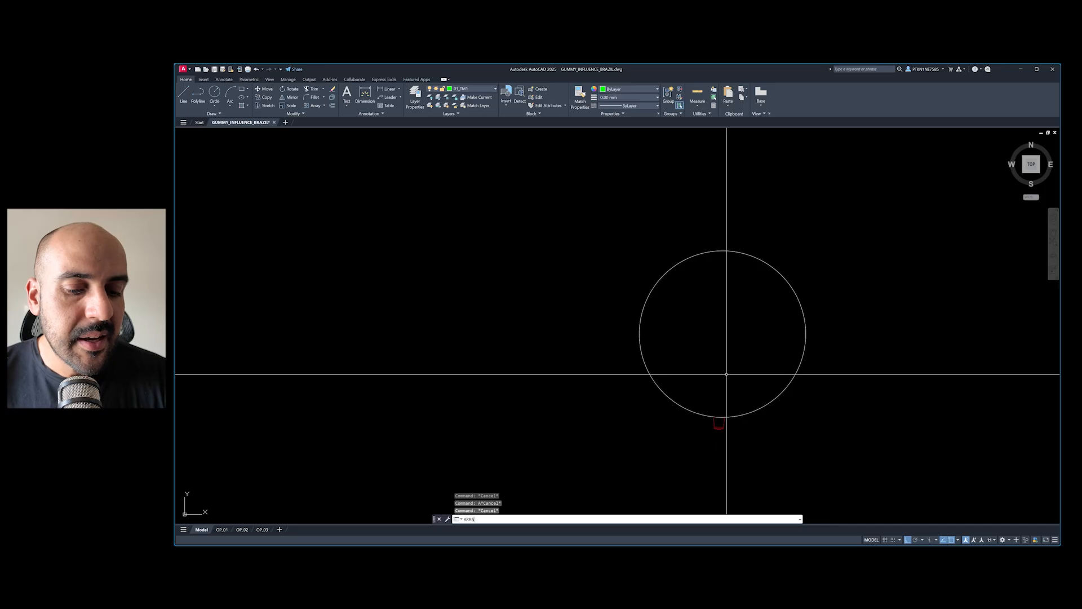
{"action": "left_click", "coordinate": [701, 400]}
{"action": "left_click", "coordinate": [750, 440]}
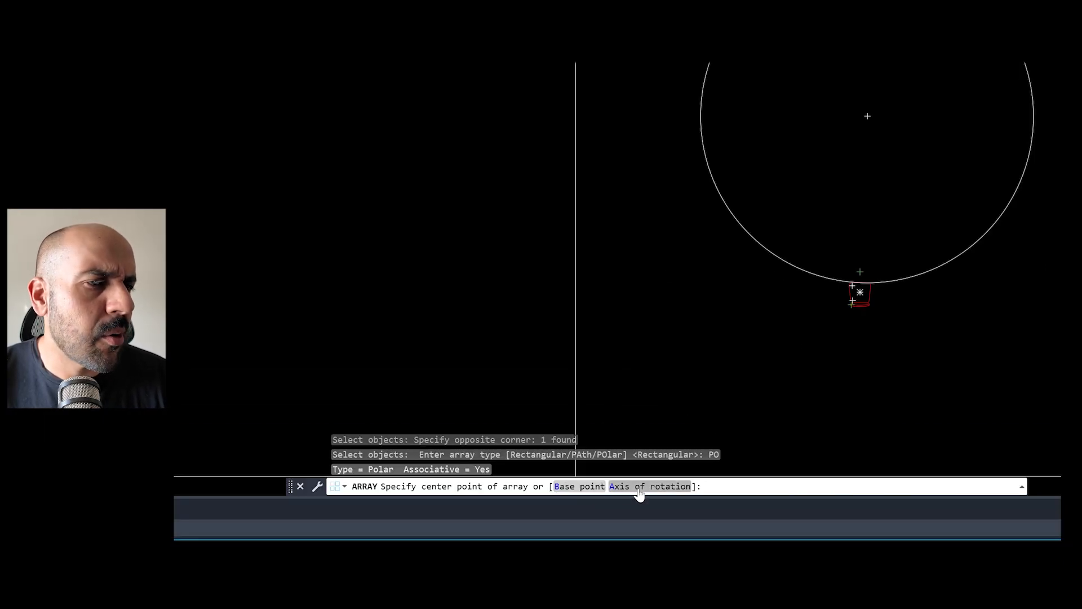
{"action": "left_click", "coordinate": [867, 116]}
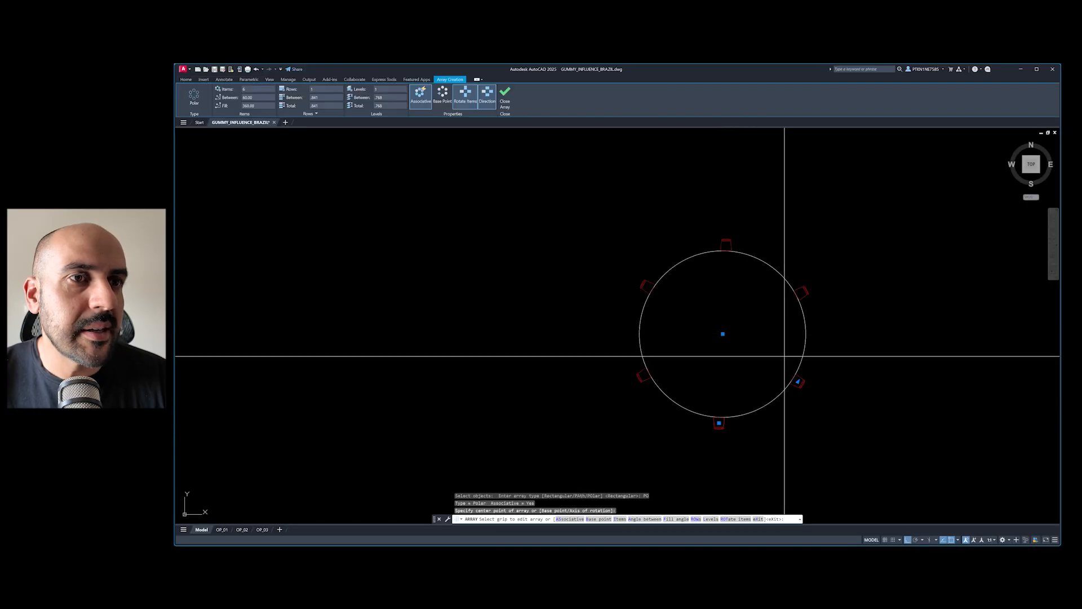
- Reduce the angle between the polar array's chairs to about 8.15 degrees so they sit side by side
{"action": "left_click", "coordinate": [798, 382]}
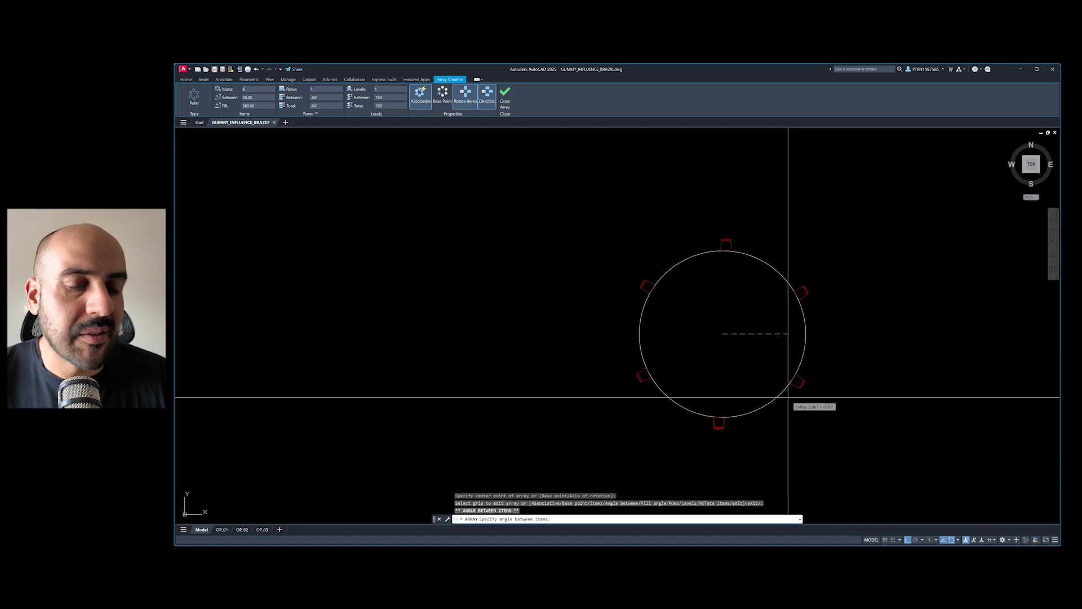
{"action": "scroll", "coordinate": [741, 422], "scroll_direction": "up", "scroll_amount": 2}
{"action": "scroll", "coordinate": [742, 422], "scroll_direction": "up", "scroll_amount": 2}
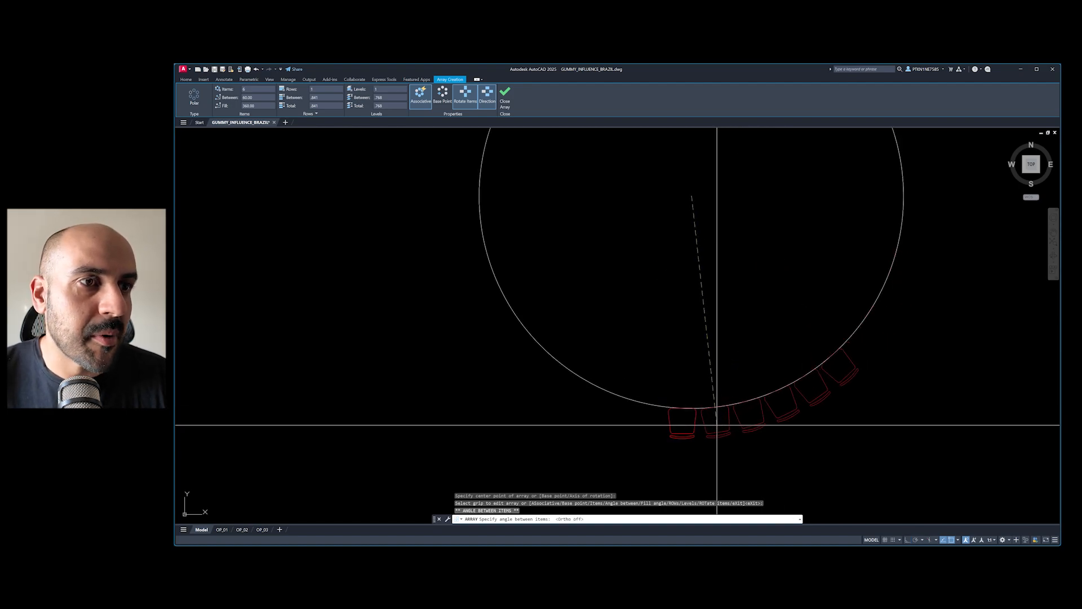
{"action": "left_click", "coordinate": [716, 423]}
{"action": "scroll", "coordinate": [797, 428], "scroll_direction": "down", "scroll_amount": 4}
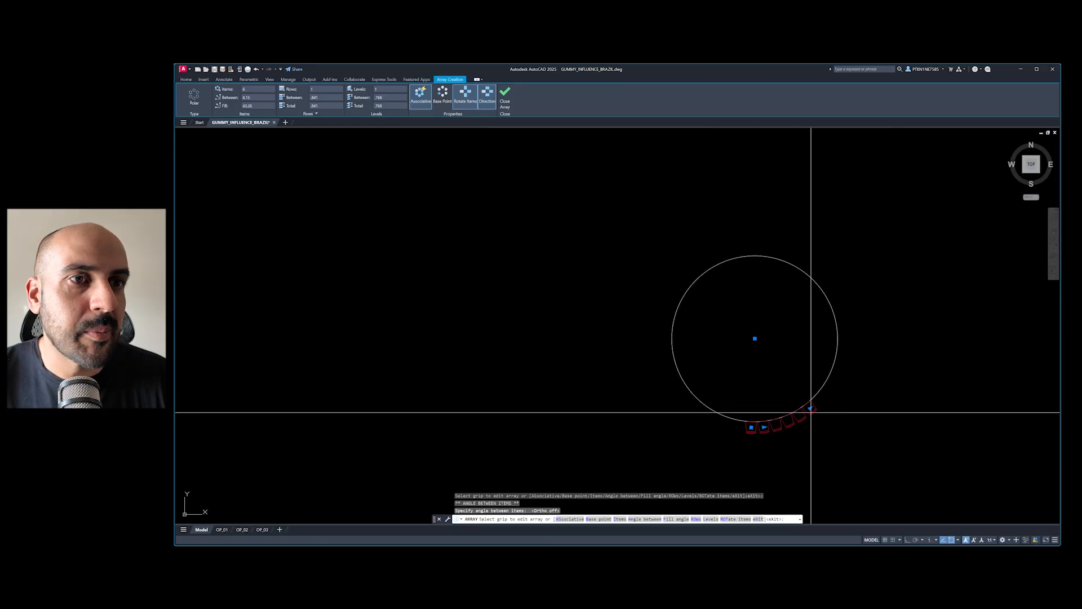
- Extend the polar array to 44 chairs around the full circle and finish the array
{"action": "left_click", "coordinate": [810, 407]}
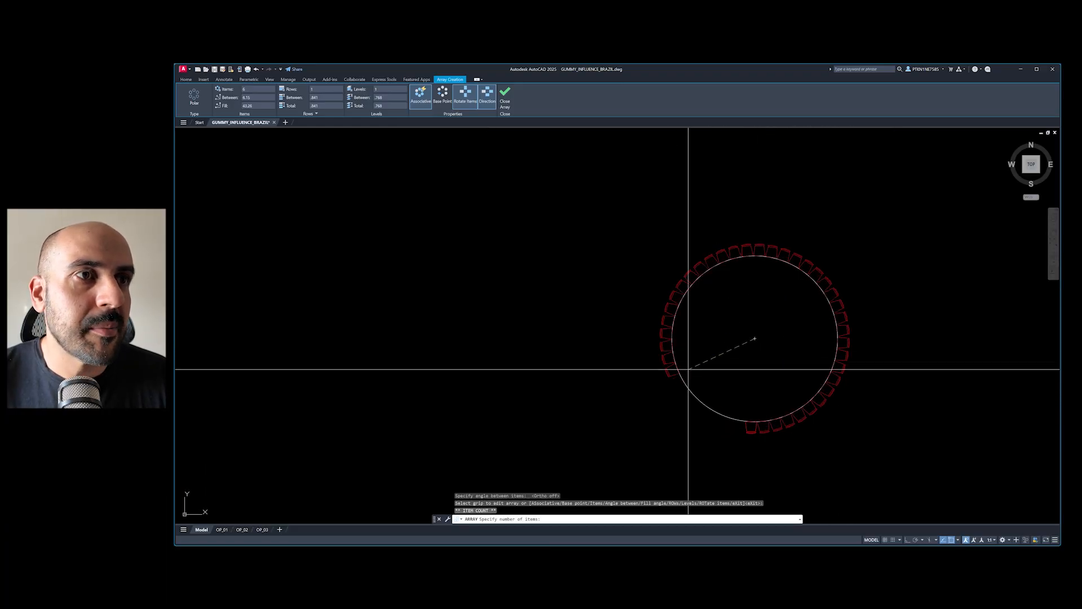
{"action": "key", "text": "Escape"}
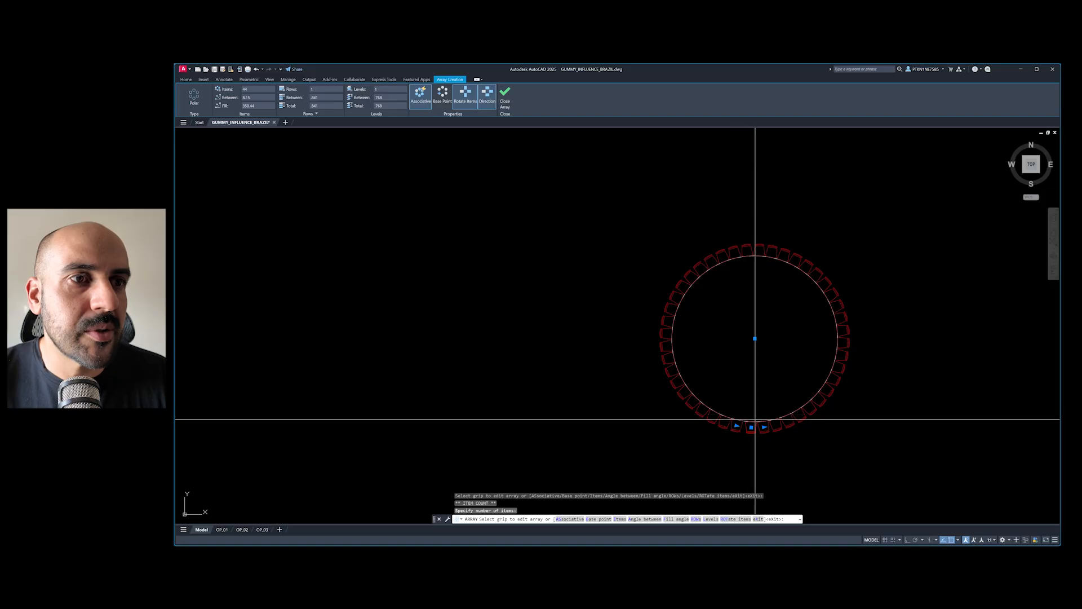
{"action": "key", "text": "Escape"}
{"action": "key", "text": "Escape"}
{"action": "key", "text": "Escape"}
- Select the polar chair array, review the ring of chairs around the circle and deselect it
{"action": "scroll", "coordinate": [755, 380], "scroll_direction": "down", "scroll_amount": 4}
{"action": "scroll", "coordinate": [755, 380], "scroll_direction": "up", "scroll_amount": 4}
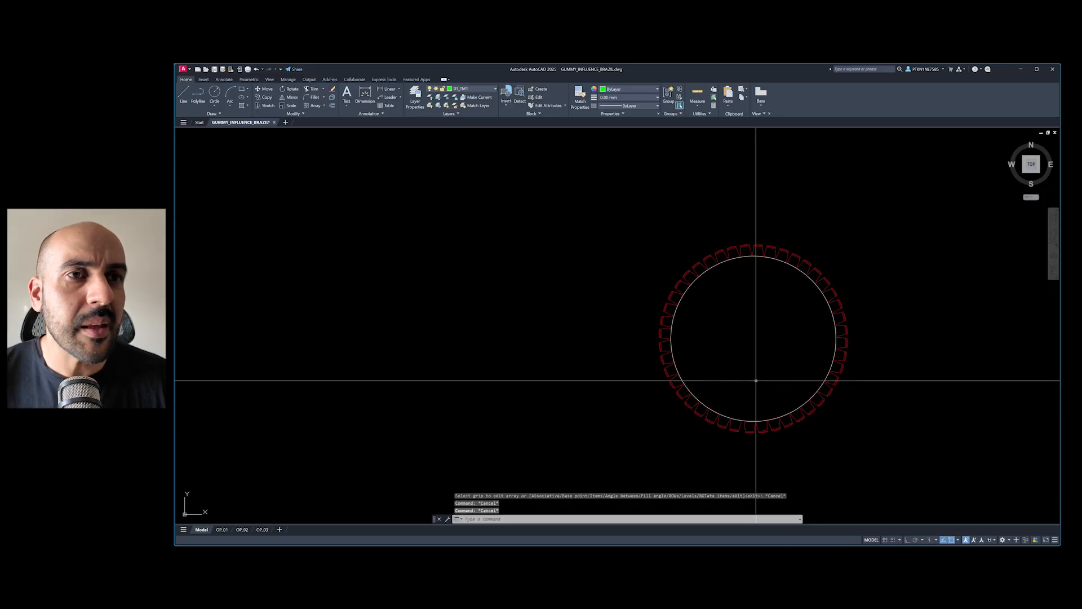
{"action": "left_click", "coordinate": [822, 404]}
{"action": "scroll", "coordinate": [741, 387], "scroll_direction": "down", "scroll_amount": 2}
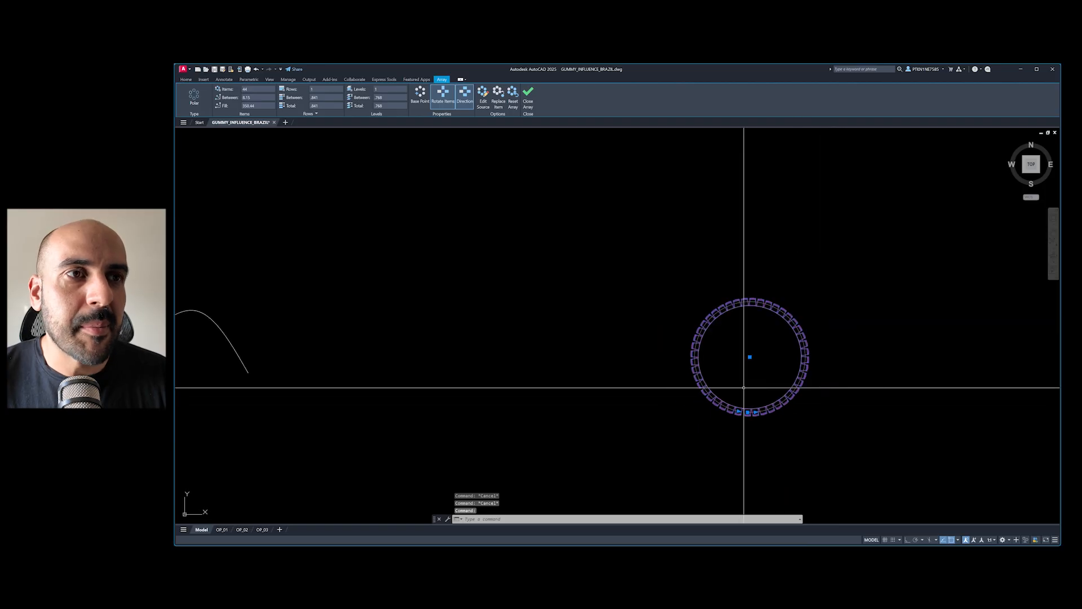
{"action": "scroll", "coordinate": [763, 363], "scroll_direction": "up", "scroll_amount": 2}
{"action": "key", "text": "Escape"}
{"action": "key", "text": "Escape"}
- Examine the existing circular arena layouts with concentric chair rows and radial aisles
{"action": "scroll", "coordinate": [748, 348], "scroll_direction": "down", "scroll_amount": 12}
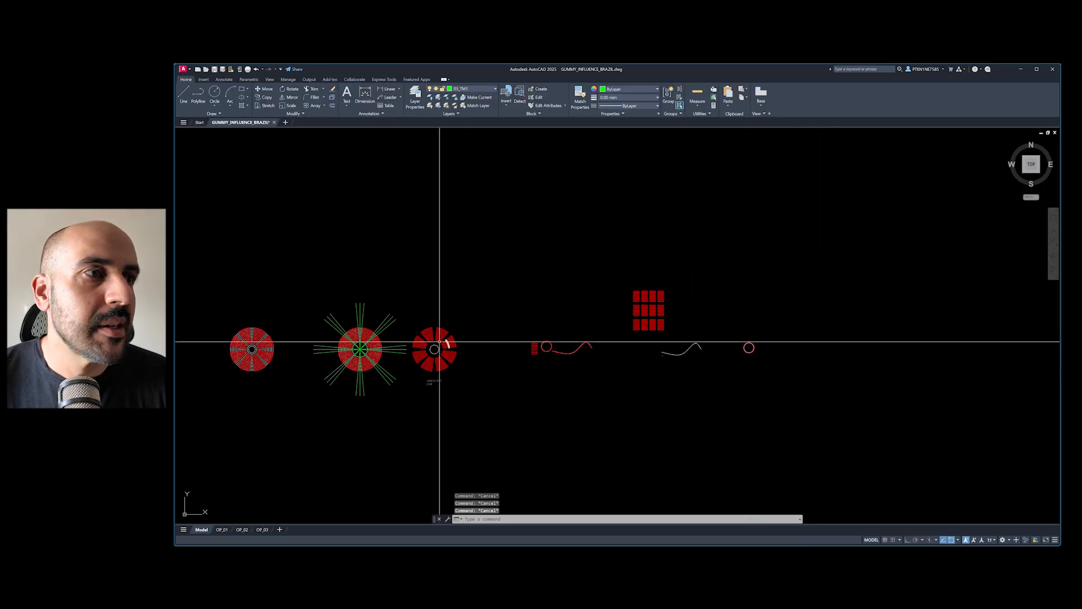
{"action": "scroll", "coordinate": [436, 342], "scroll_direction": "up", "scroll_amount": 10}
{"action": "middle_click_drag", "start_coordinate": [437, 342], "coordinate": [641, 324]}
{"action": "scroll", "coordinate": [666, 337], "scroll_direction": "down", "scroll_amount": 2}
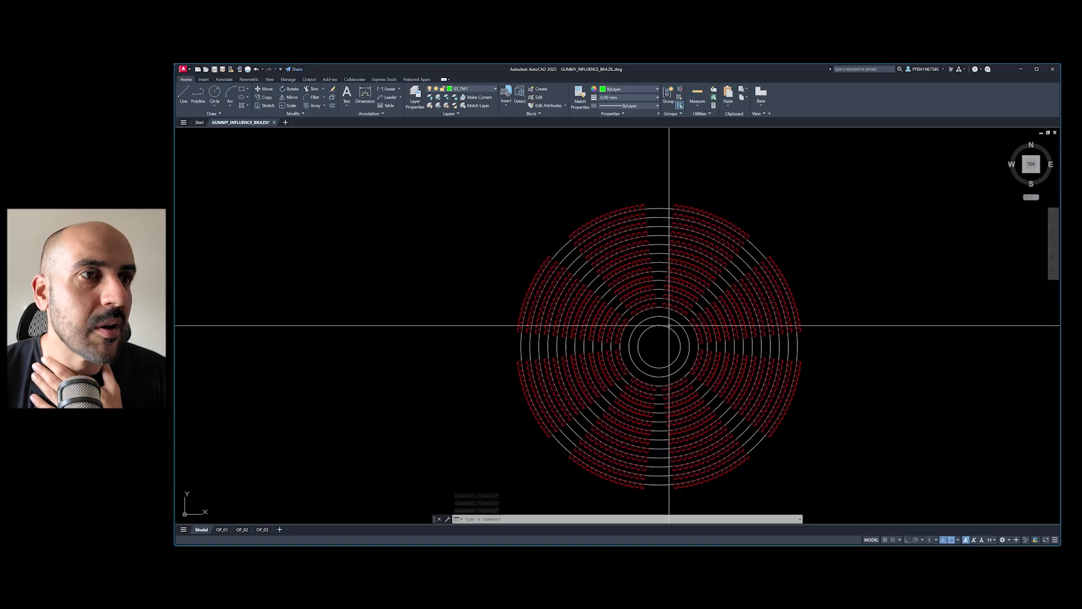
{"action": "scroll", "coordinate": [669, 332], "scroll_direction": "up", "scroll_amount": 4}
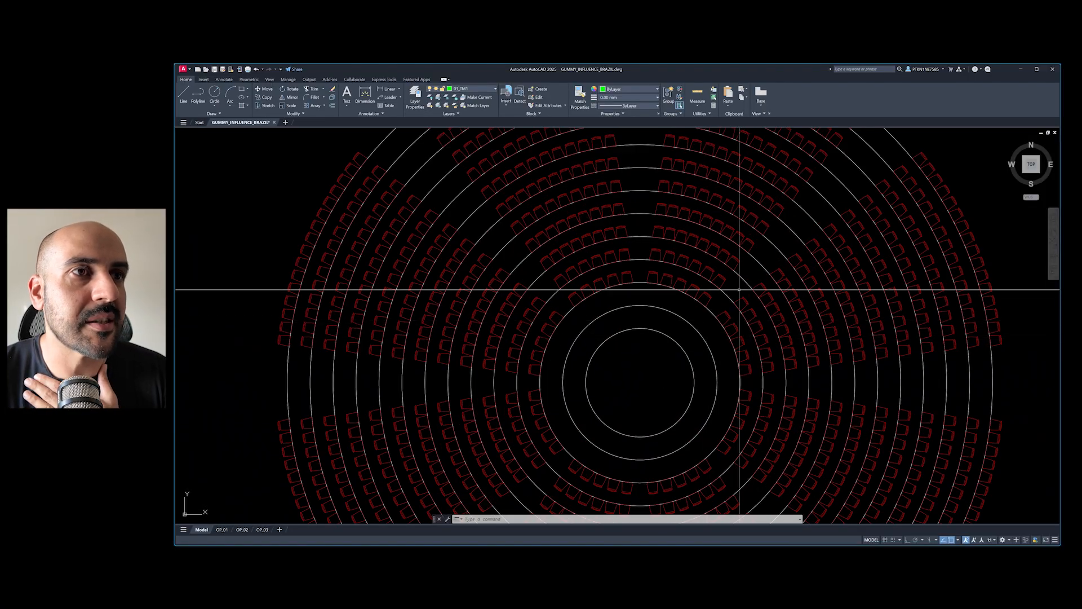
{"action": "scroll", "coordinate": [738, 287], "scroll_direction": "down", "scroll_amount": 2}
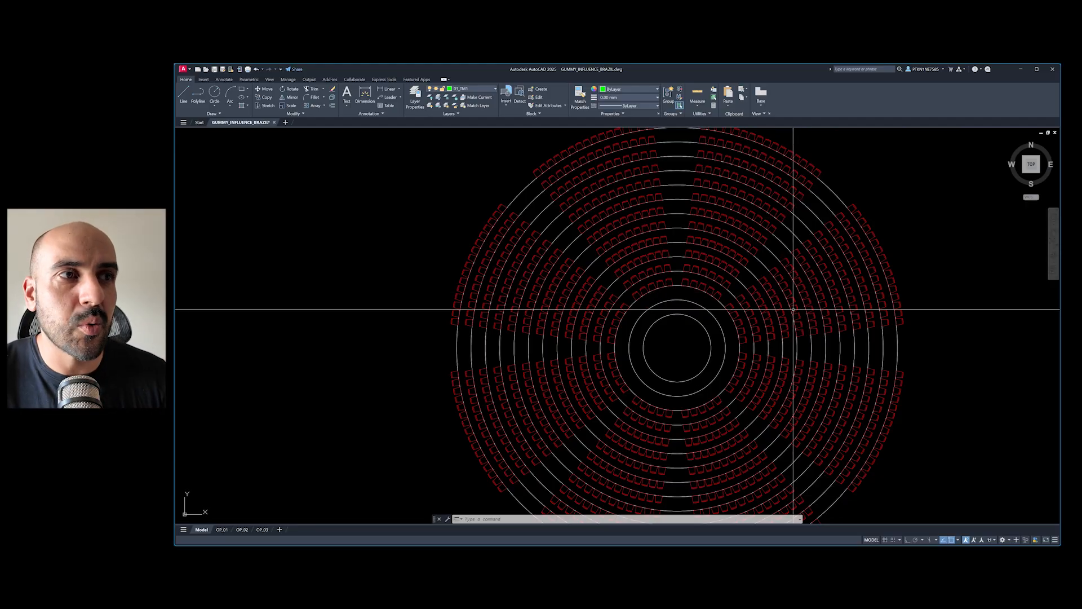
{"action": "scroll", "coordinate": [791, 315], "scroll_direction": "down", "scroll_amount": 4}
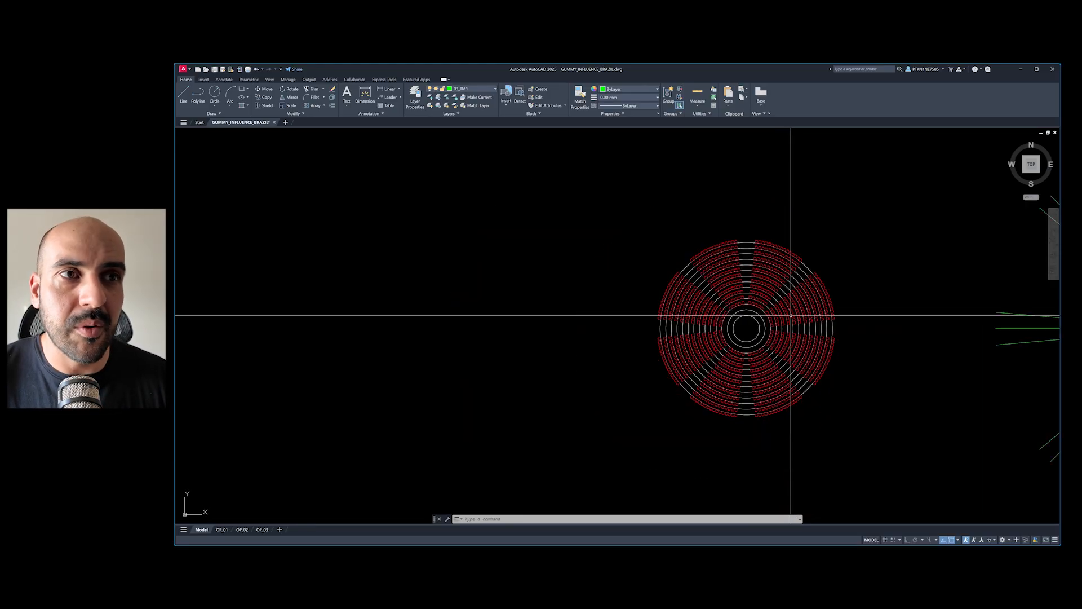
{"action": "middle_click_drag", "start_coordinate": [893, 325], "coordinate": [663, 335]}
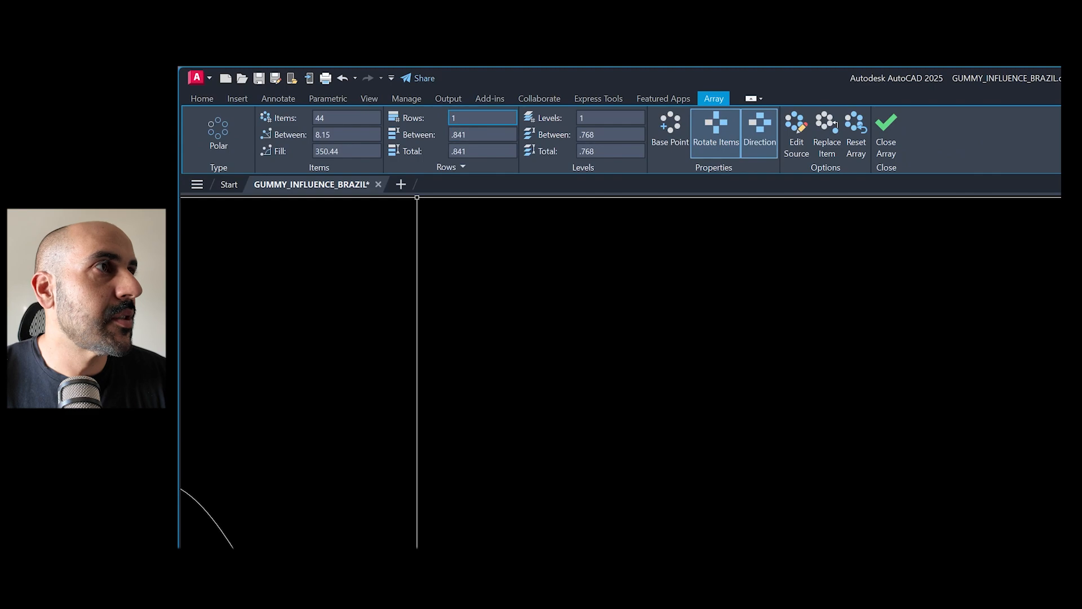
- Set the polar chair array to 10 rows and deselect it
{"action": "type", "text": "10"}
{"action": "key", "text": "Return"}
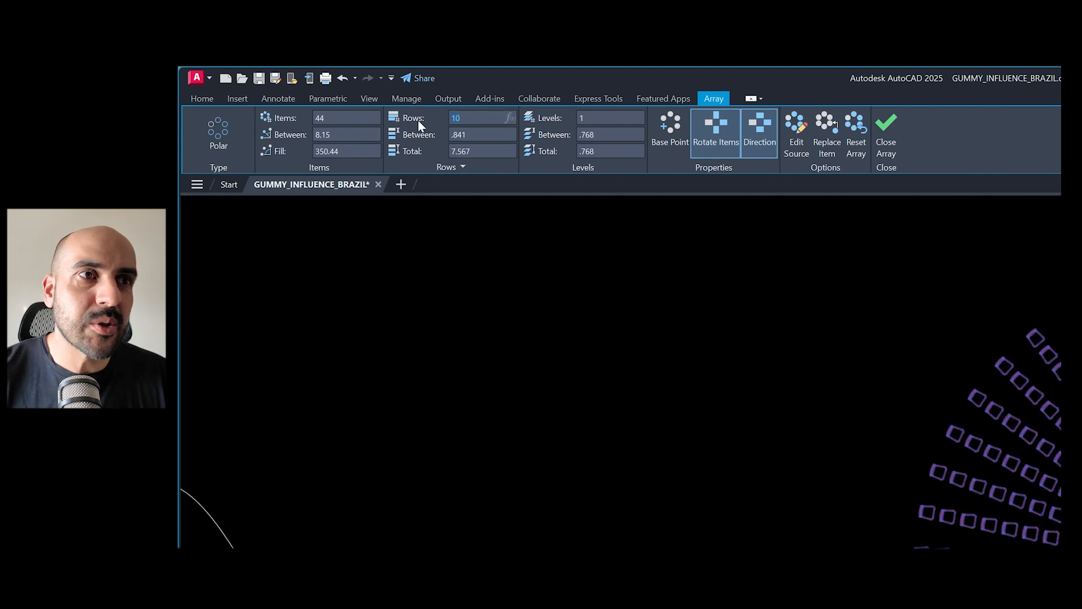
{"action": "key", "text": "Escape"}
{"action": "key", "text": "Escape"}
{"action": "key", "text": "Escape"}
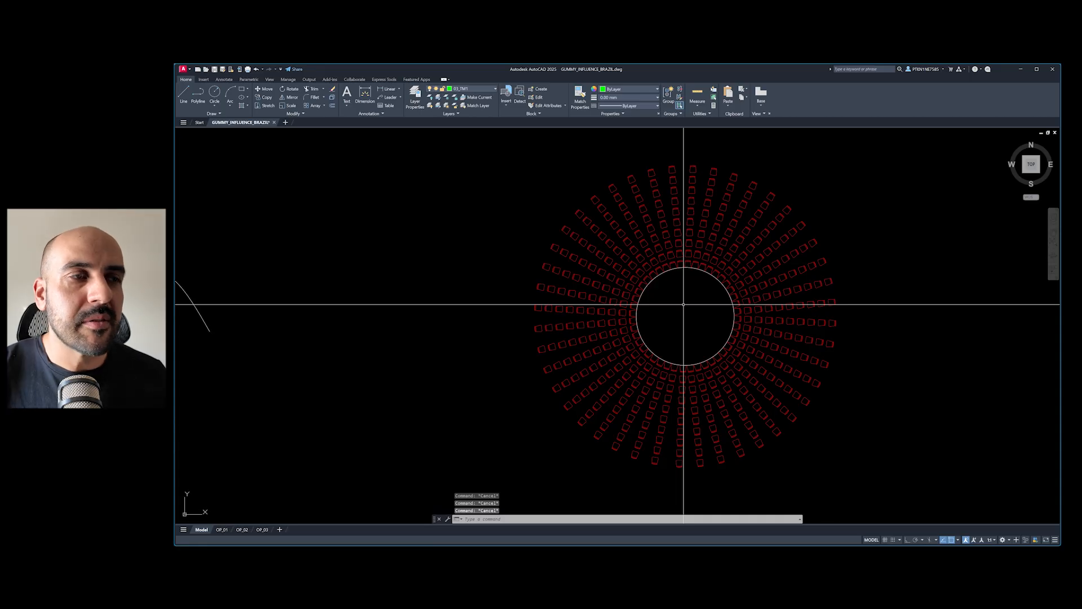
- Inspect how the chairs are spaced from the inner to the outer rings of the ten-row polar array
{"action": "scroll", "coordinate": [684, 293], "scroll_direction": "up", "scroll_amount": 3}
{"action": "scroll", "coordinate": [689, 299], "scroll_direction": "down", "scroll_amount": 1}
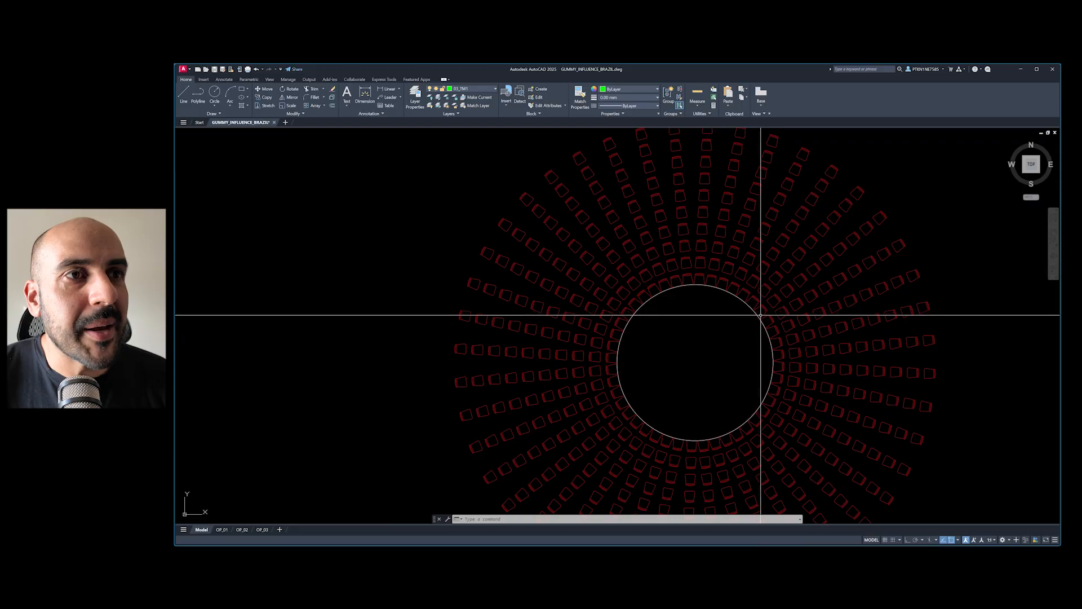
{"action": "scroll", "coordinate": [761, 319], "scroll_direction": "up", "scroll_amount": 2}
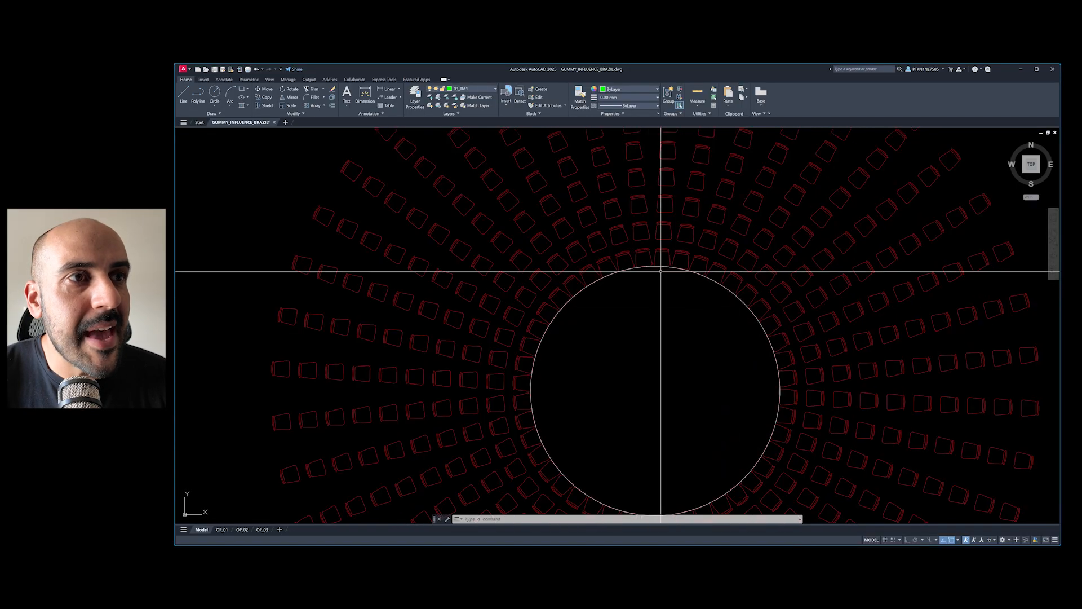
{"action": "scroll", "coordinate": [654, 372], "scroll_direction": "down", "scroll_amount": 2}
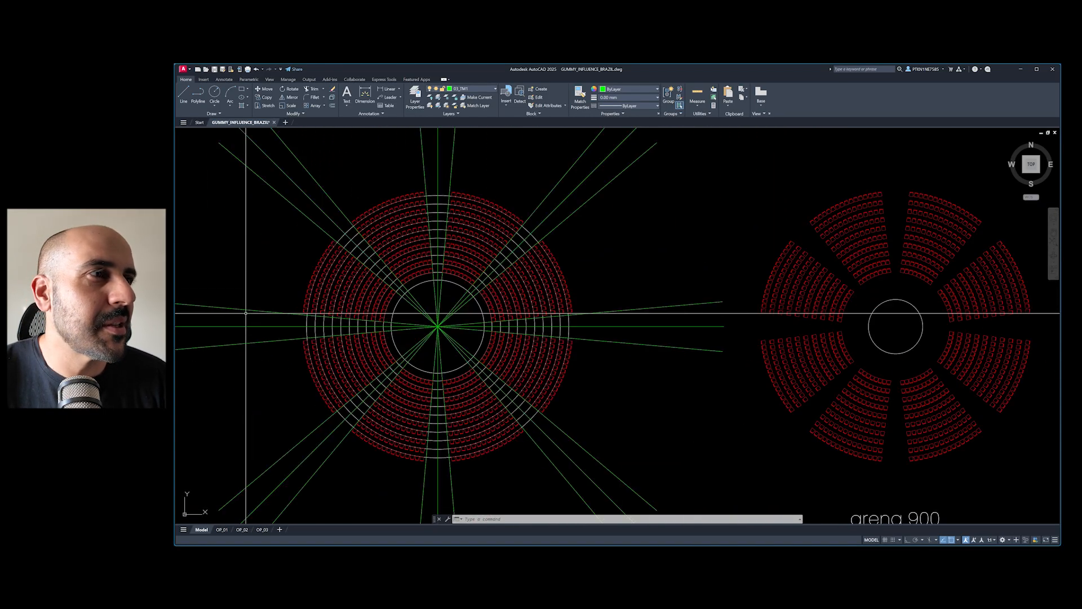
- Examine the arena layout with its concentric guide circles and radial aisle lines, and return to the polar chair array
{"action": "scroll", "coordinate": [451, 296], "scroll_direction": "up", "scroll_amount": 4}
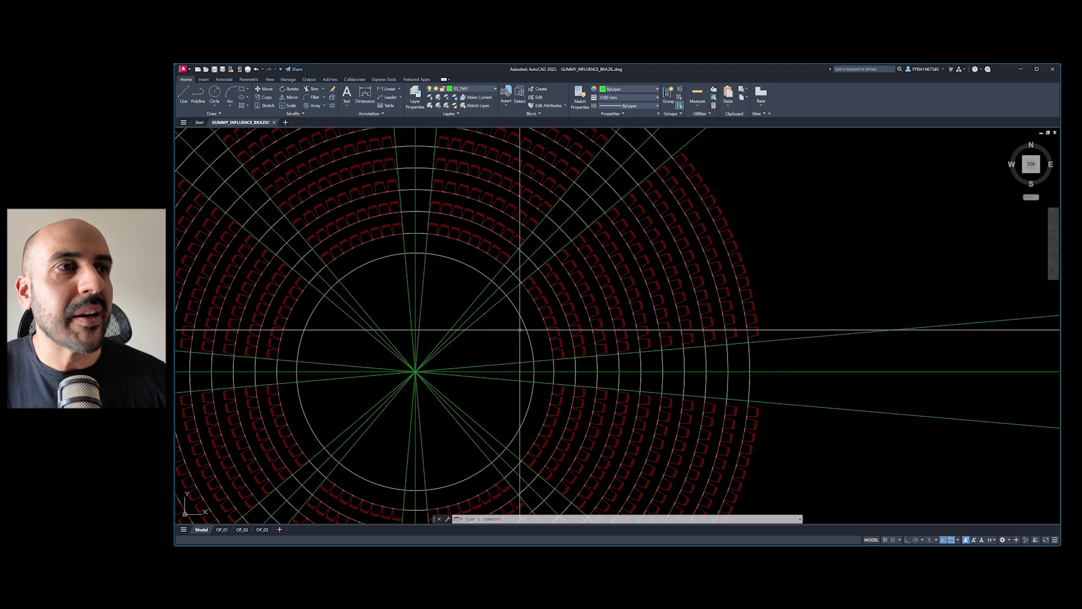
{"action": "scroll", "coordinate": [457, 302], "scroll_direction": "down", "scroll_amount": 10}
{"action": "middle_click_drag", "start_coordinate": [1048, 303], "coordinate": [796, 302]}
{"action": "scroll", "coordinate": [763, 302], "scroll_direction": "up", "scroll_amount": 12}
{"action": "scroll", "coordinate": [679, 302], "scroll_direction": "down", "scroll_amount": 6}
{"action": "middle_click_drag", "start_coordinate": [678, 299], "coordinate": [686, 314]}
{"action": "type", "text": "e"}
{"action": "key", "text": "Return"}
{"action": "left_click", "coordinate": [807, 222]}
{"action": "key", "text": "Escape"}
{"action": "key", "text": "Escape"}
{"action": "key", "text": "Escape"}
{"action": "key", "text": "Escape"}
{"action": "key", "text": "Escape"}
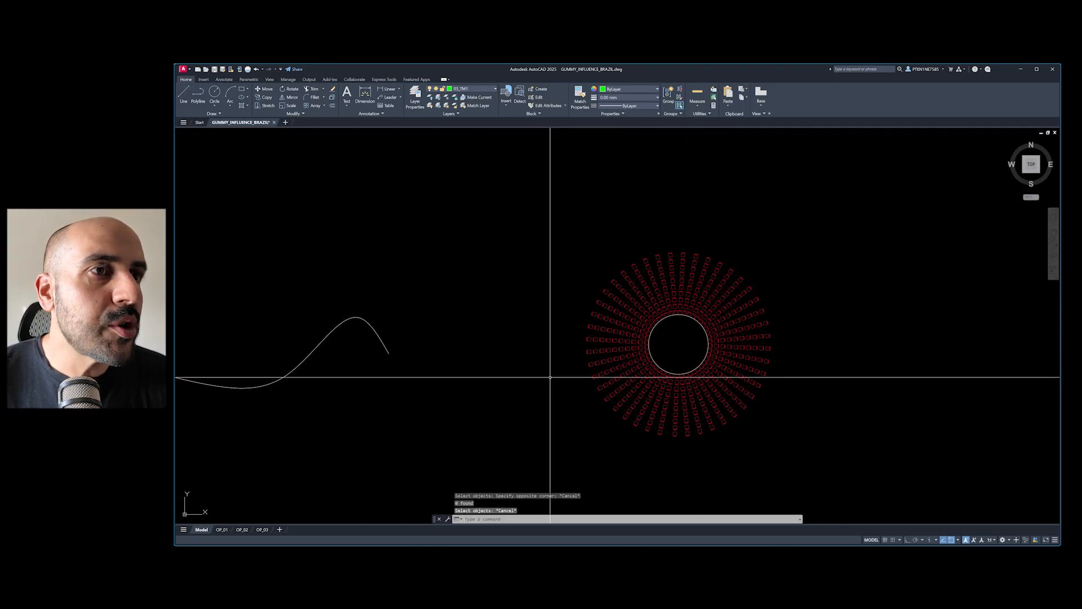
- Reshape the spline beside the single chair by stretching its middle fit point downward and its second fit point upward
{"action": "middle_click_drag", "start_coordinate": [419, 337], "coordinate": [785, 312]}
{"action": "scroll", "coordinate": [468, 395], "scroll_direction": "up", "scroll_amount": 5}
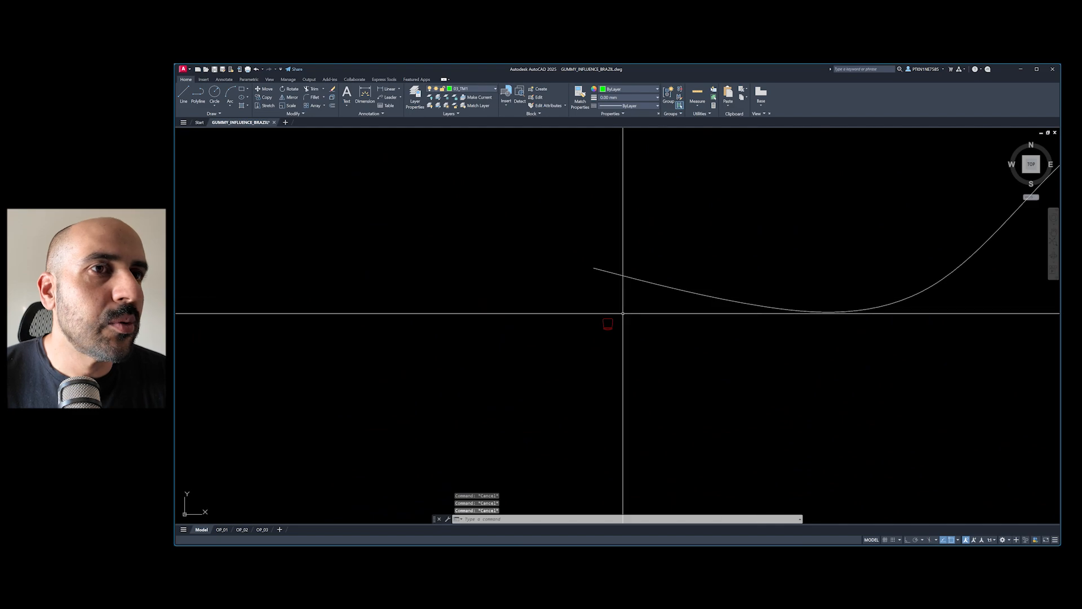
{"action": "scroll", "coordinate": [619, 300], "scroll_direction": "down", "scroll_amount": 4}
{"action": "left_click", "coordinate": [795, 224]}
{"action": "left_click", "coordinate": [736, 297]}
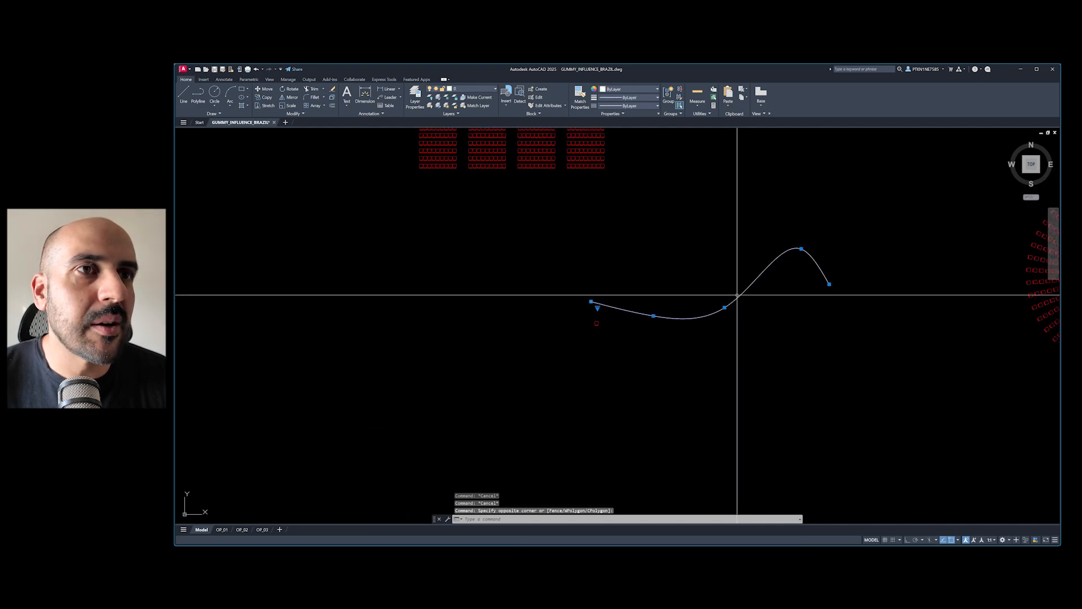
{"action": "left_click", "coordinate": [726, 308]}
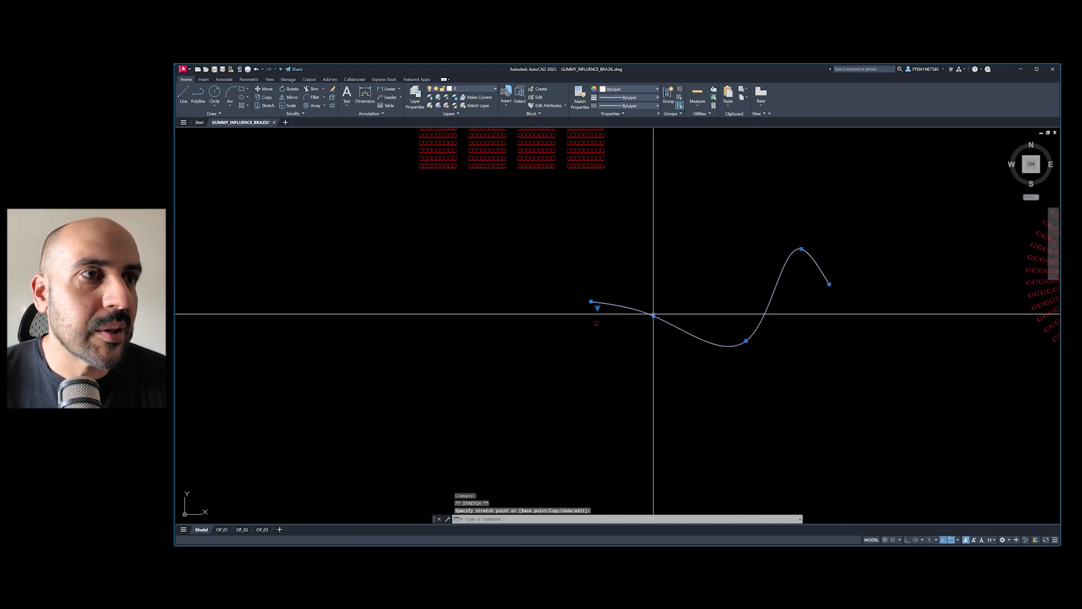
{"action": "left_click", "coordinate": [657, 299]}
{"action": "key", "text": "Escape"}
{"action": "key", "text": "Escape"}
{"action": "key", "text": "Escape"}
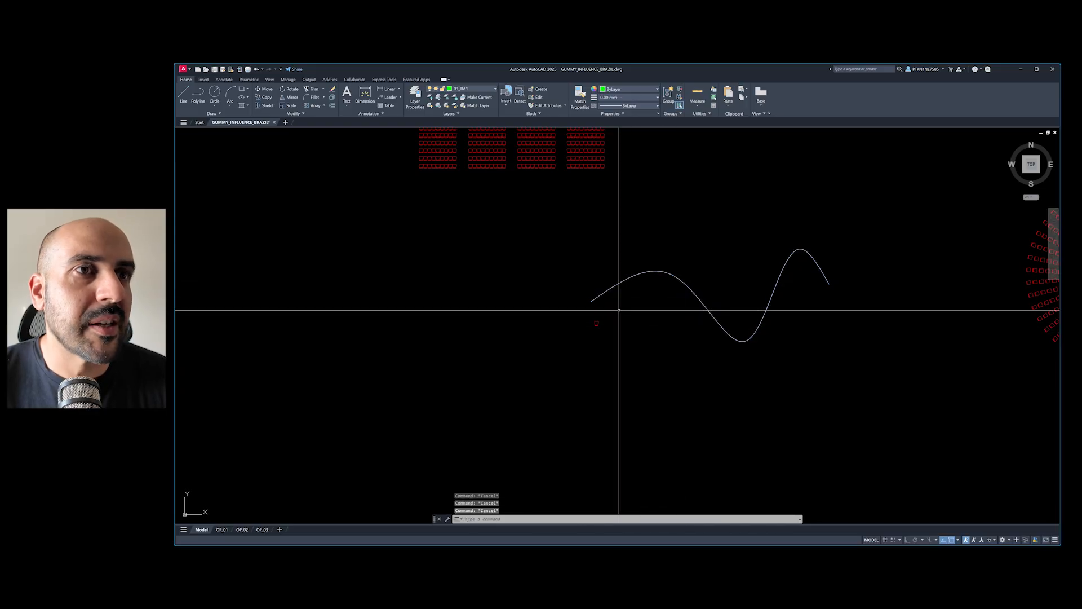
- Align the single chair's front edge to the start of the spline using two point pairs, without scaling it
{"action": "scroll", "coordinate": [591, 325], "scroll_direction": "up", "scroll_amount": 6}
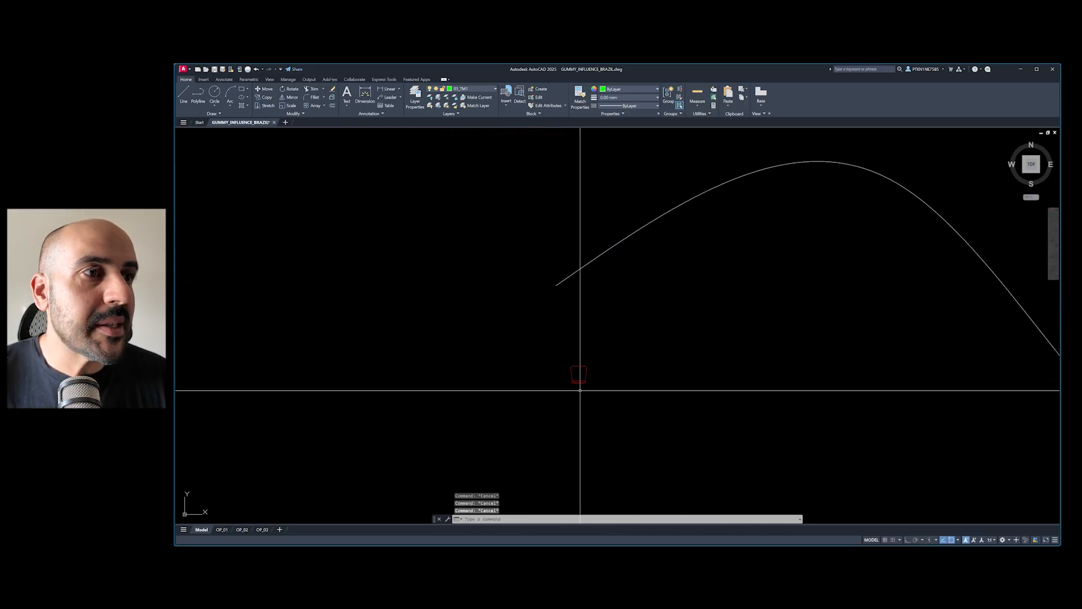
{"action": "scroll", "coordinate": [642, 213], "scroll_direction": "down", "scroll_amount": 2}
{"action": "middle_click_drag", "start_coordinate": [653, 246], "coordinate": [652, 286]}
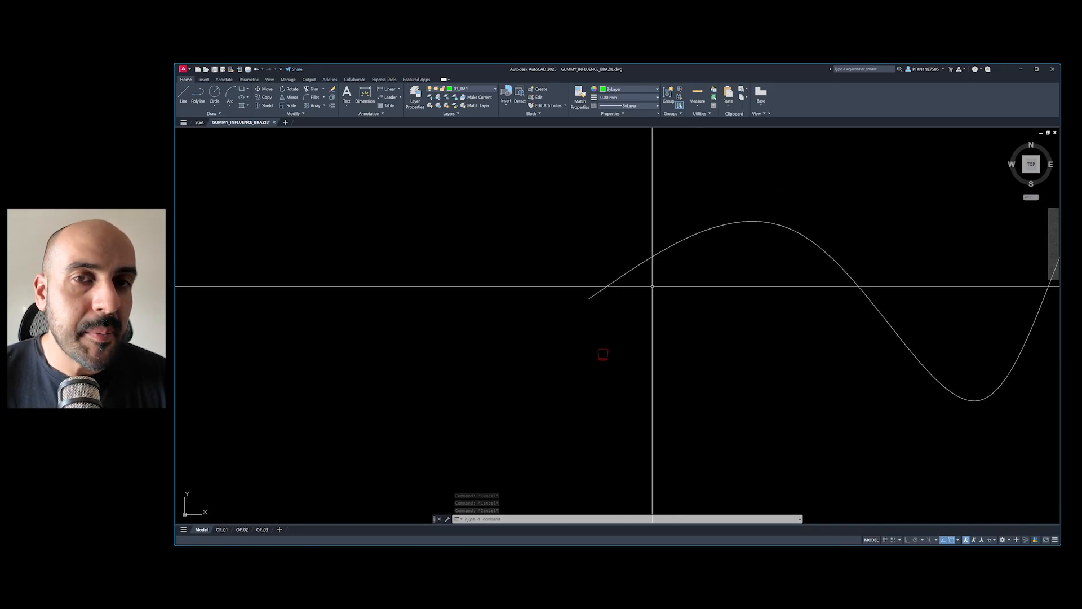
{"action": "type", "text": "al"}
{"action": "key", "text": "Return"}
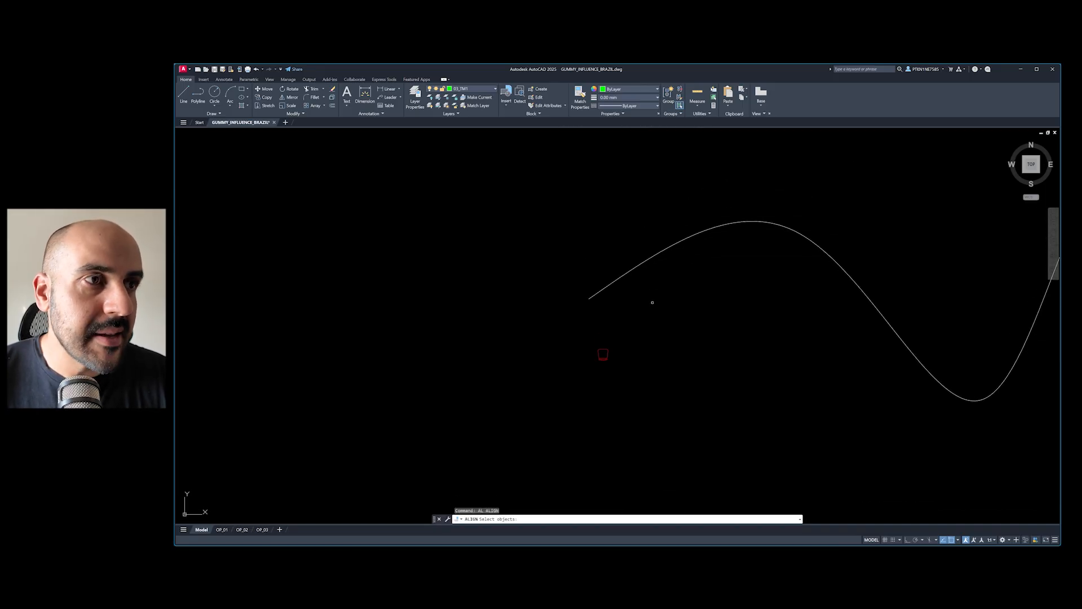
{"action": "left_click", "coordinate": [660, 403]}
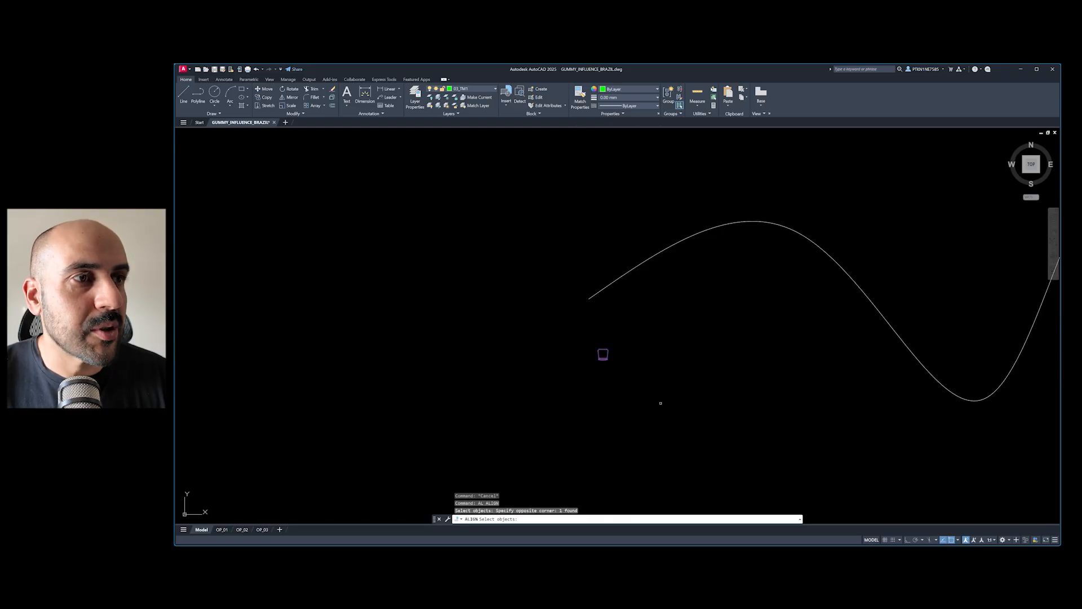
{"action": "key", "text": "Return"}
{"action": "scroll", "coordinate": [598, 304], "scroll_direction": "up", "scroll_amount": 2}
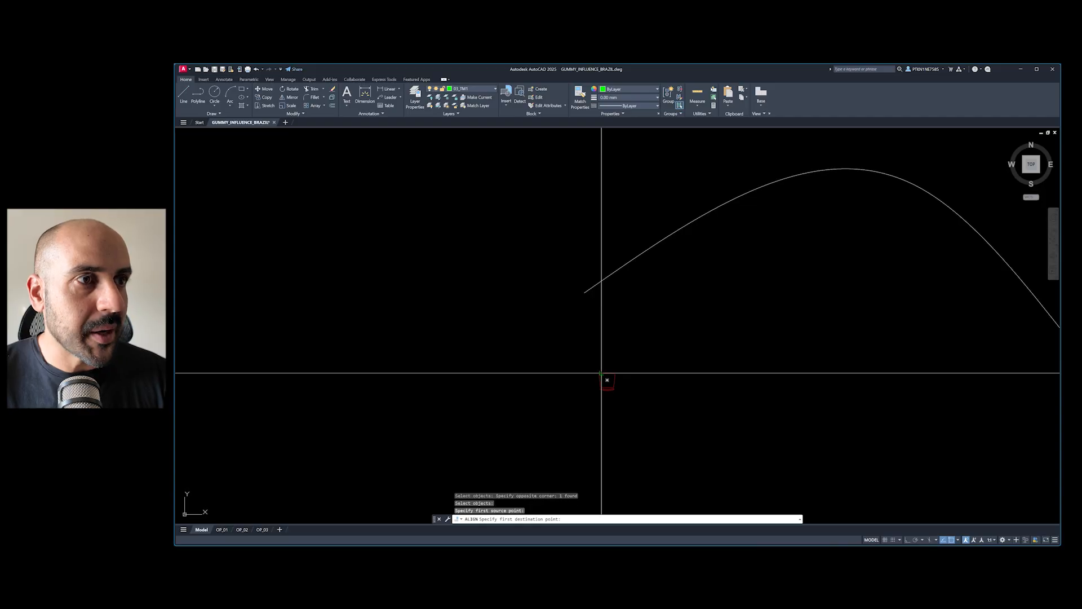
{"action": "left_click", "coordinate": [587, 290]}
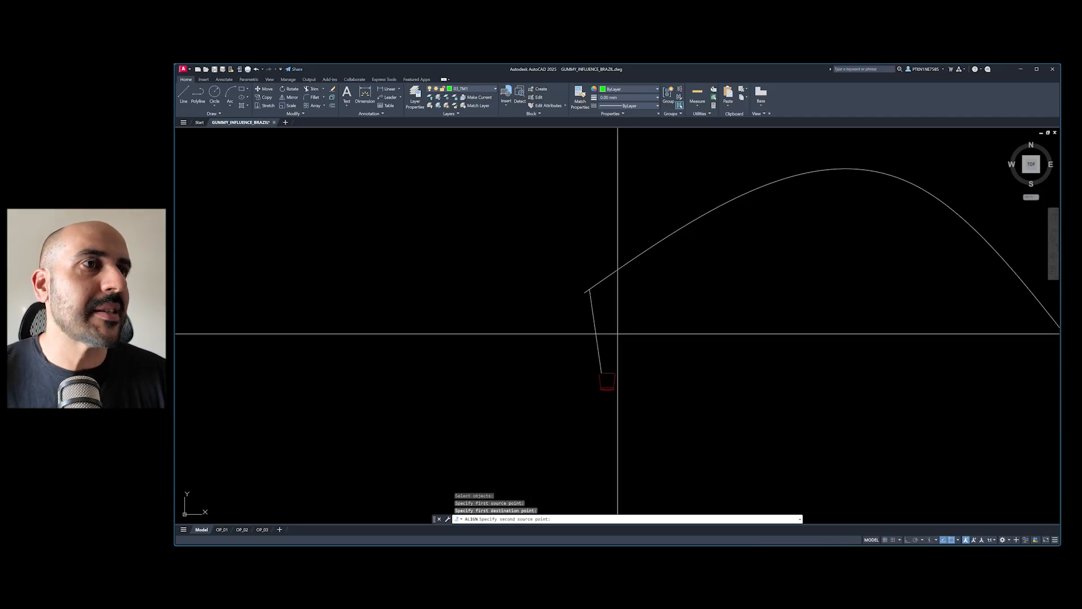
{"action": "left_click", "coordinate": [613, 375]}
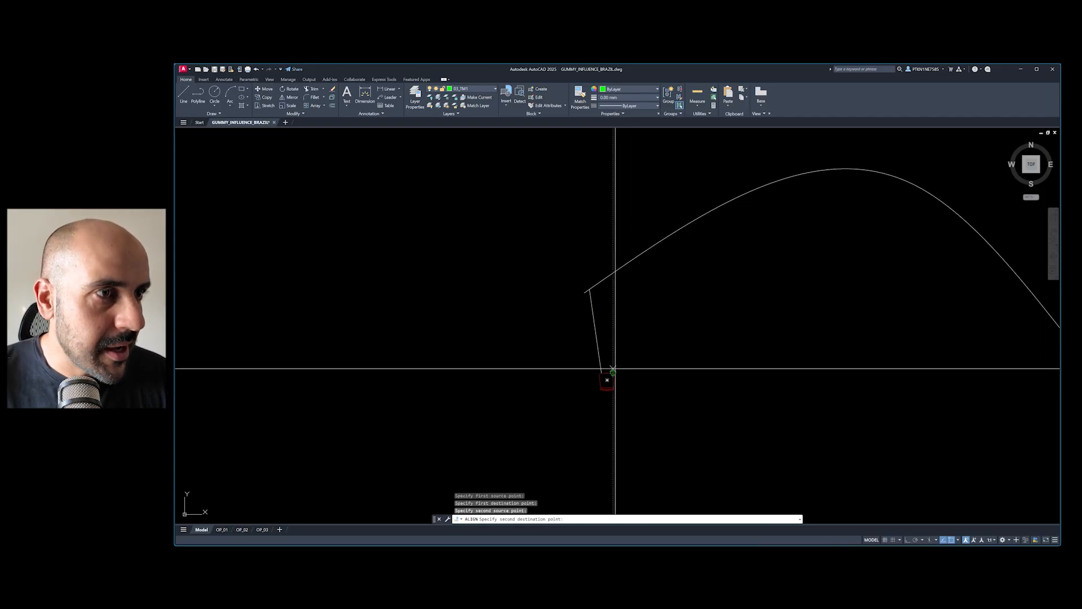
{"action": "left_click", "coordinate": [597, 286]}
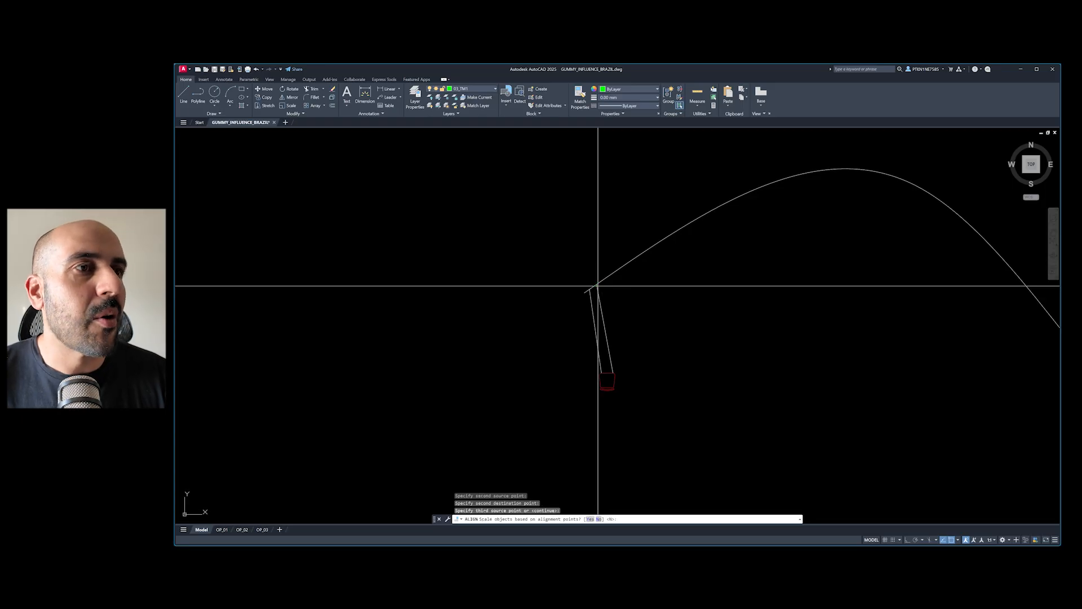
{"action": "key", "text": "Return"}
{"action": "scroll", "coordinate": [597, 293], "scroll_direction": "up", "scroll_amount": 5}
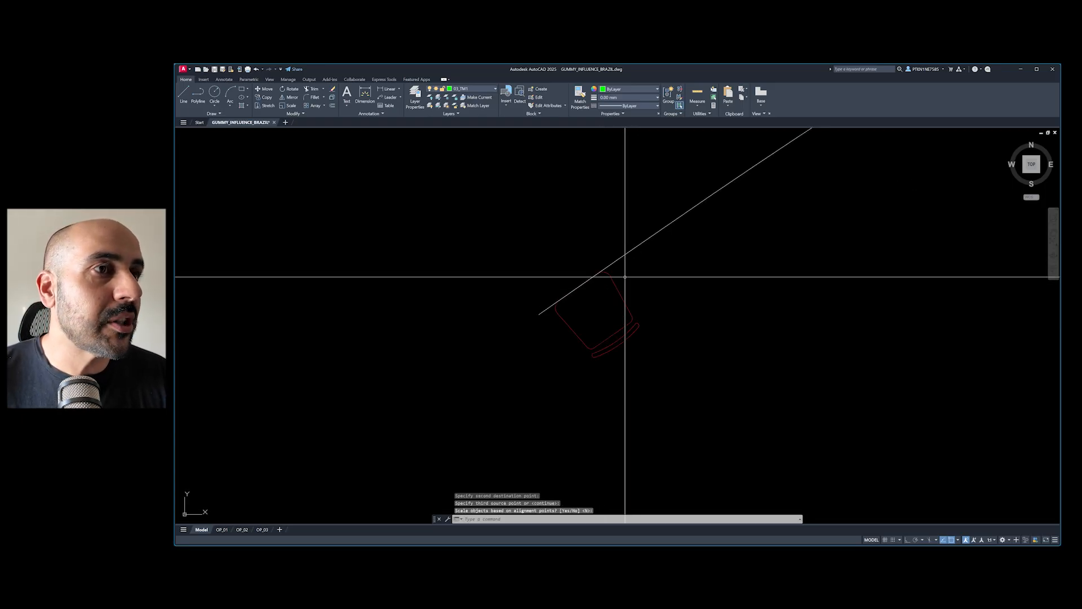
- Create an associative path array of the aligned chair along the spline
{"action": "scroll", "coordinate": [536, 358], "scroll_direction": "down", "scroll_amount": 2}
{"action": "scroll", "coordinate": [918, 254], "scroll_direction": "down", "scroll_amount": 4}
{"action": "middle_click_drag", "start_coordinate": [896, 265], "coordinate": [784, 284]}
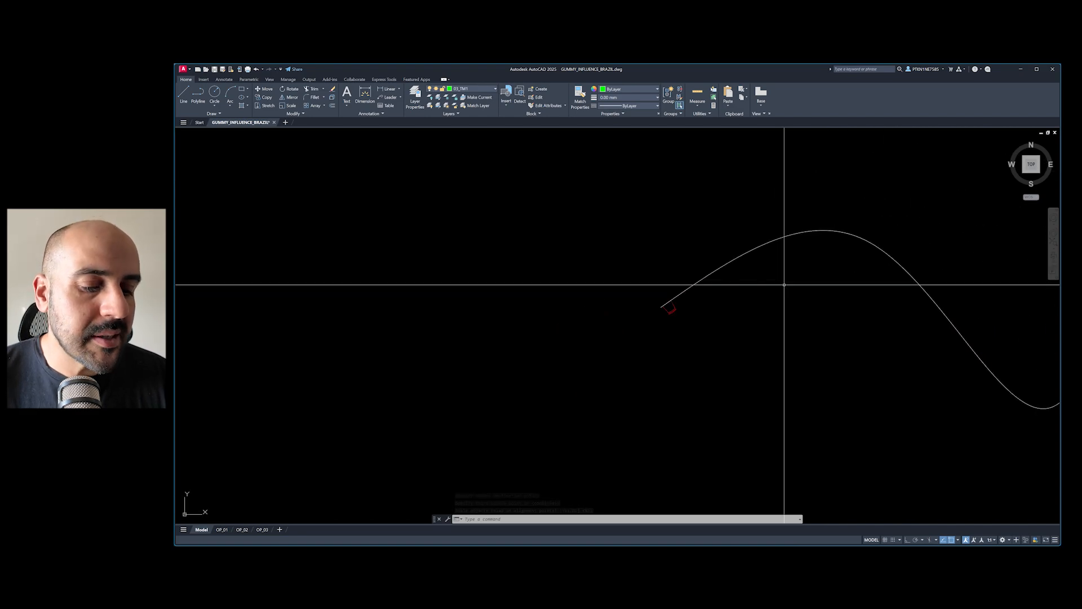
{"action": "type", "text": "AY"}
{"action": "key", "text": "Return"}
{"action": "left_click", "coordinate": [635, 273]}
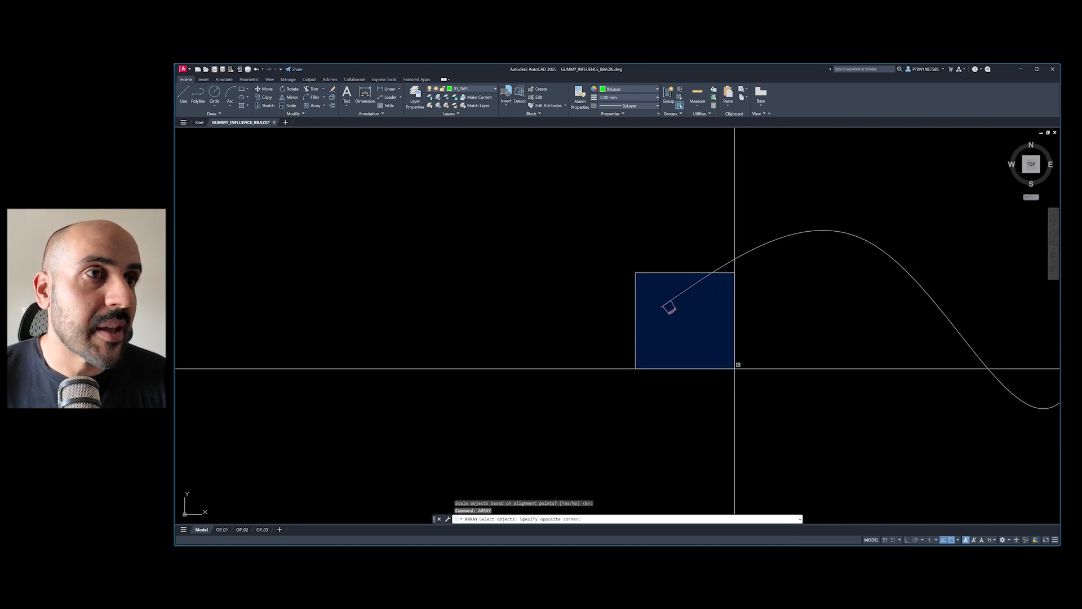
{"action": "left_click", "coordinate": [734, 368]}
{"action": "key", "text": "Return"}
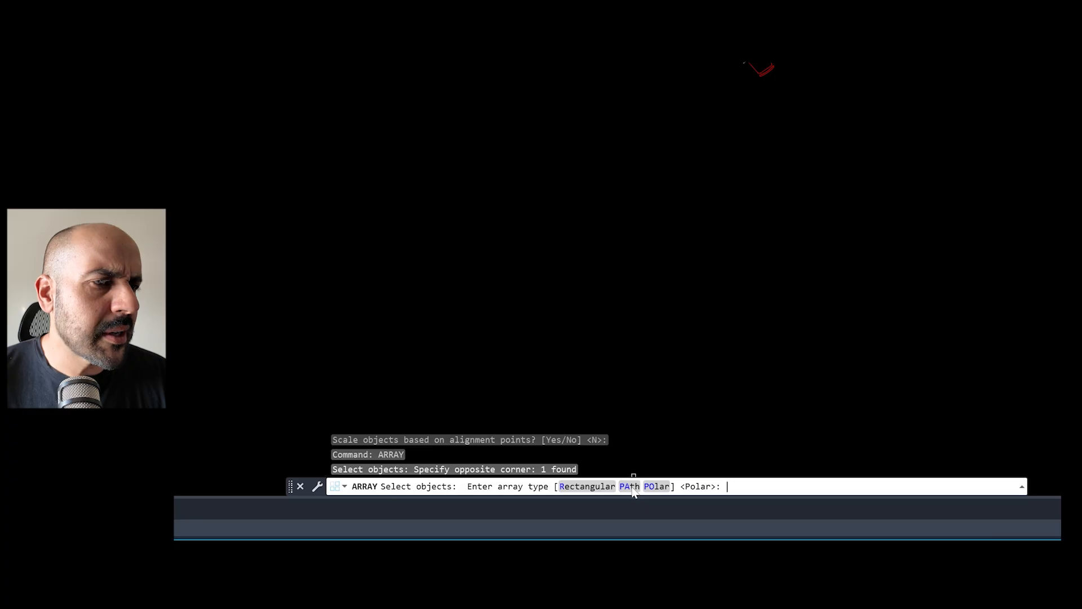
{"action": "left_click", "coordinate": [629, 486]}
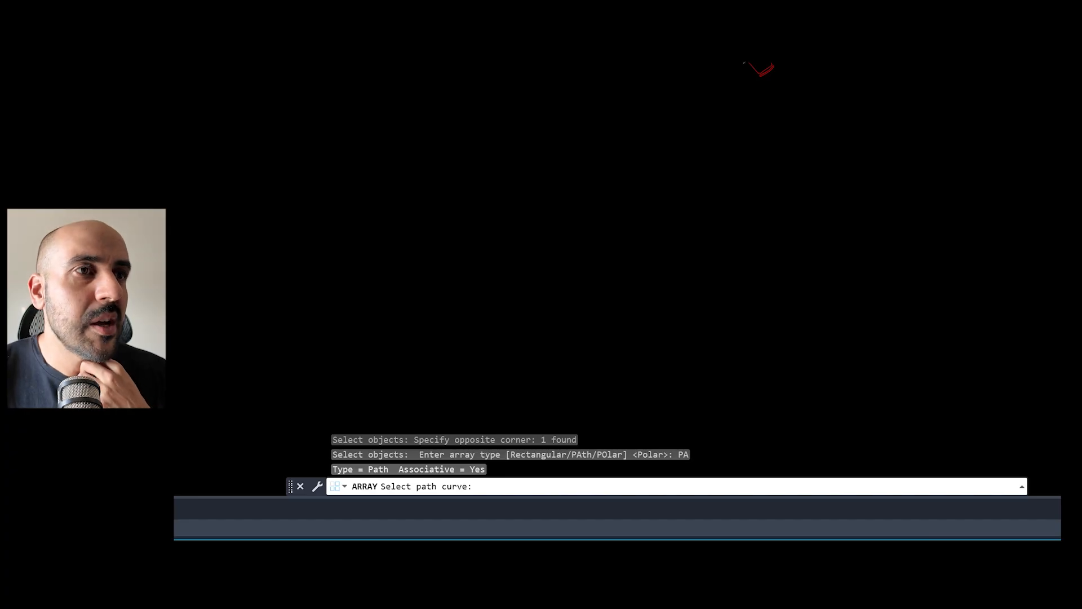
{"action": "left_click", "coordinate": [819, 22]}
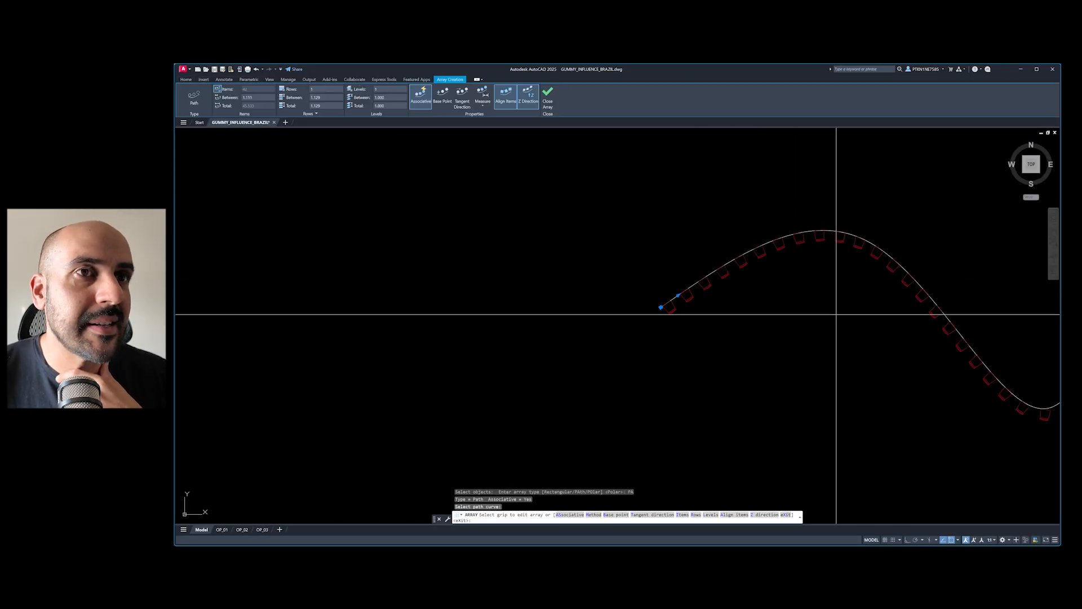
- Tighten the spacing between chairs along the path to .741
{"action": "middle_click_drag", "start_coordinate": [836, 314], "coordinate": [596, 316]}
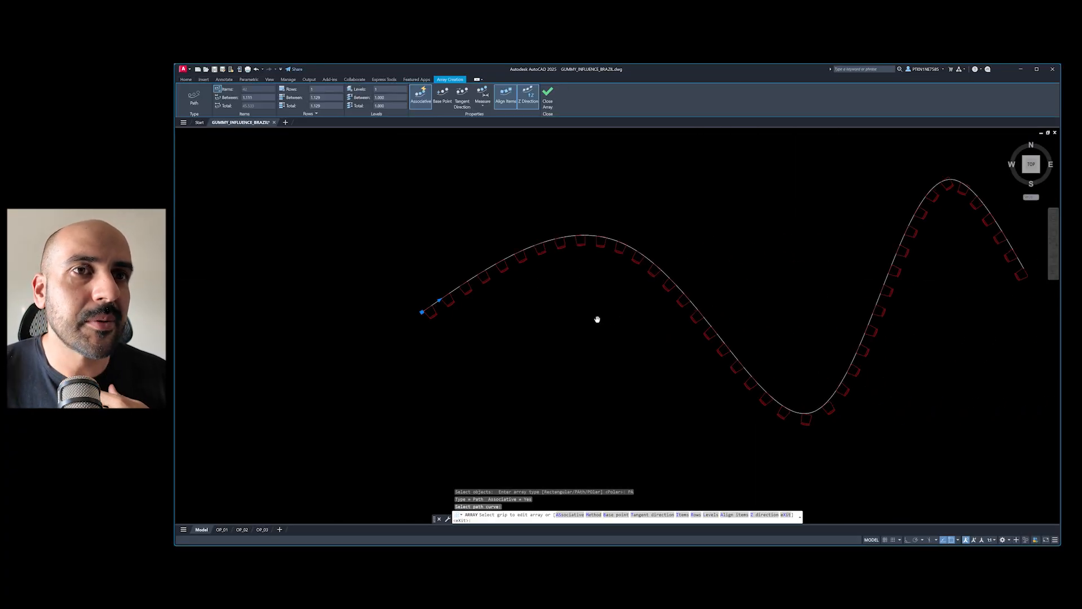
{"action": "scroll", "coordinate": [430, 290], "scroll_direction": "up", "scroll_amount": 5}
{"action": "left_click", "coordinate": [462, 323]}
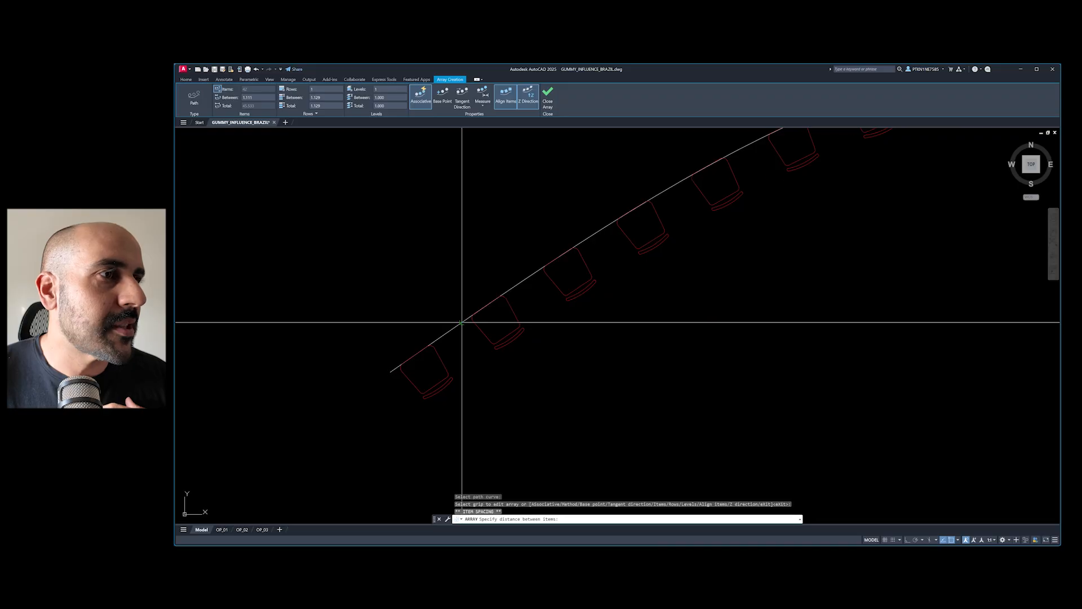
{"action": "left_click", "coordinate": [441, 346]}
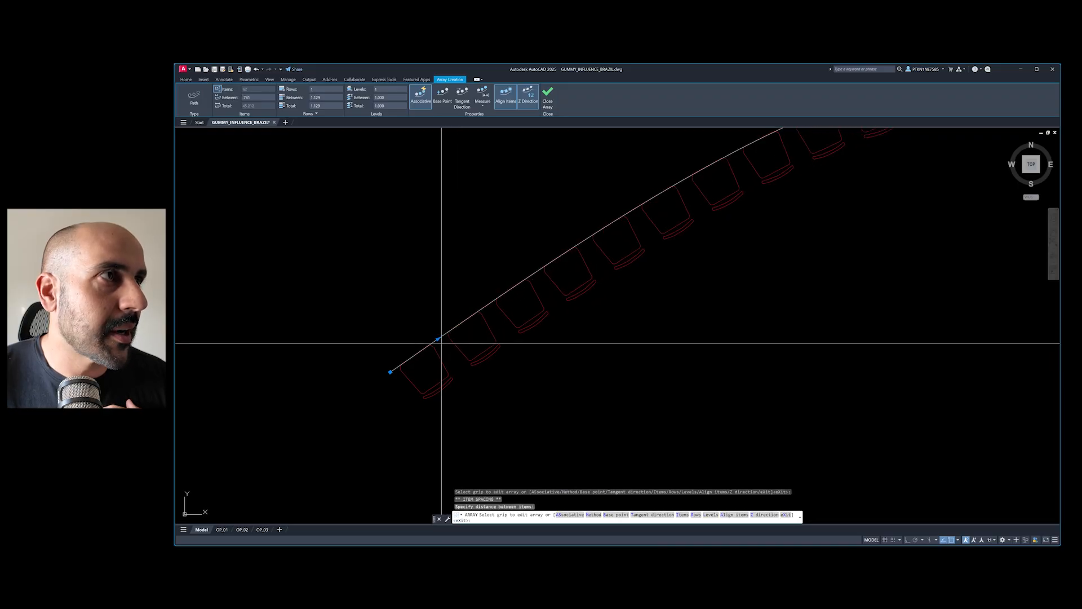
- Give the path array 10 rows with a row spacing of -1, so they stack below the curve
{"action": "scroll", "coordinate": [437, 304], "scroll_direction": "down", "scroll_amount": 5}
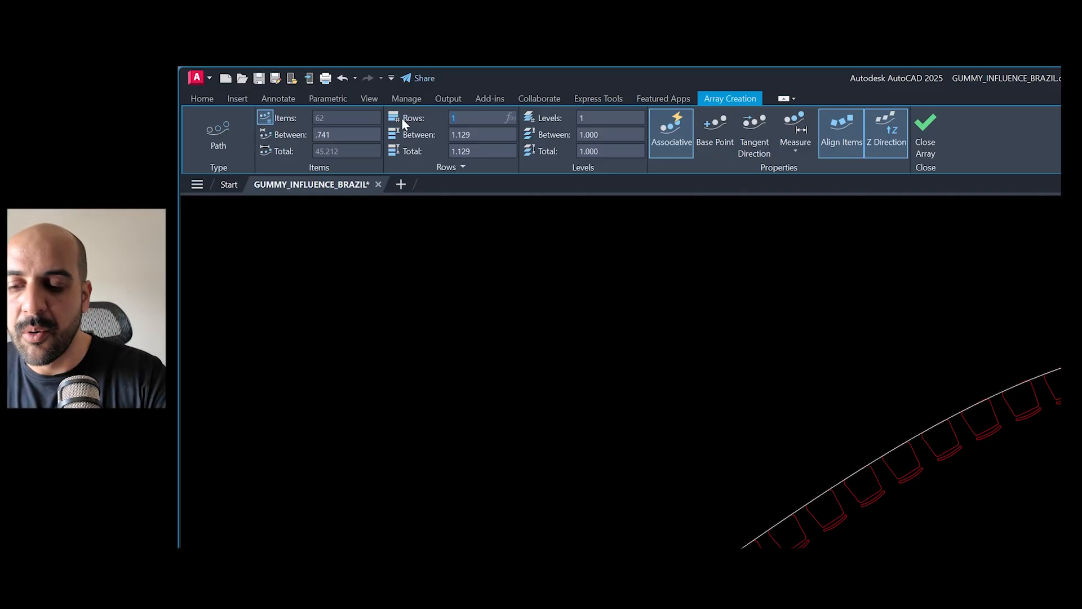
{"action": "type", "text": "10"}
{"action": "key", "text": "Return"}
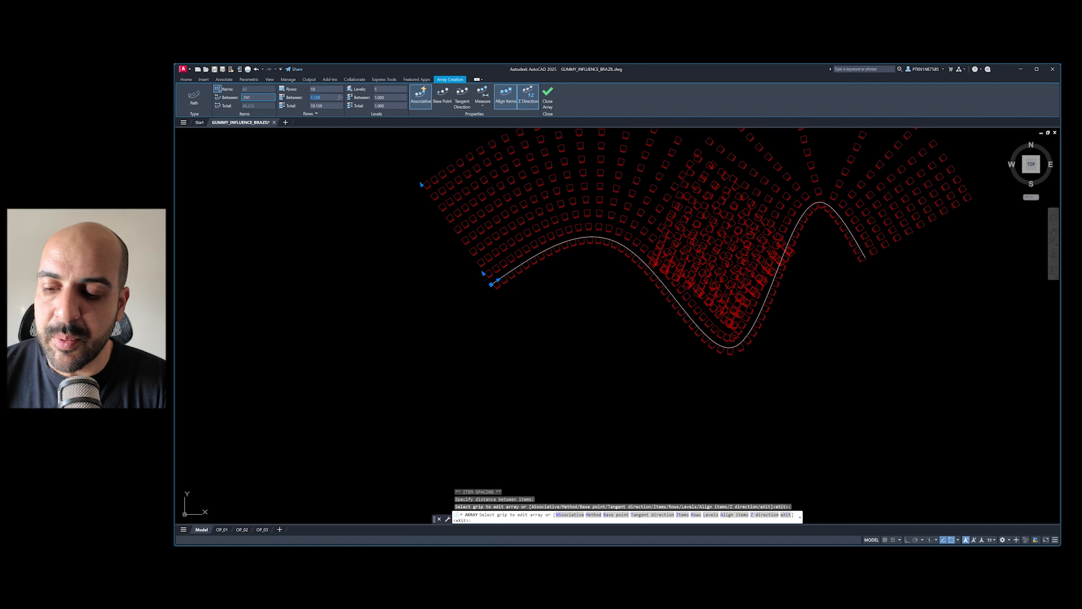
{"action": "type", "text": "-1"}
{"action": "key", "text": "Return"}
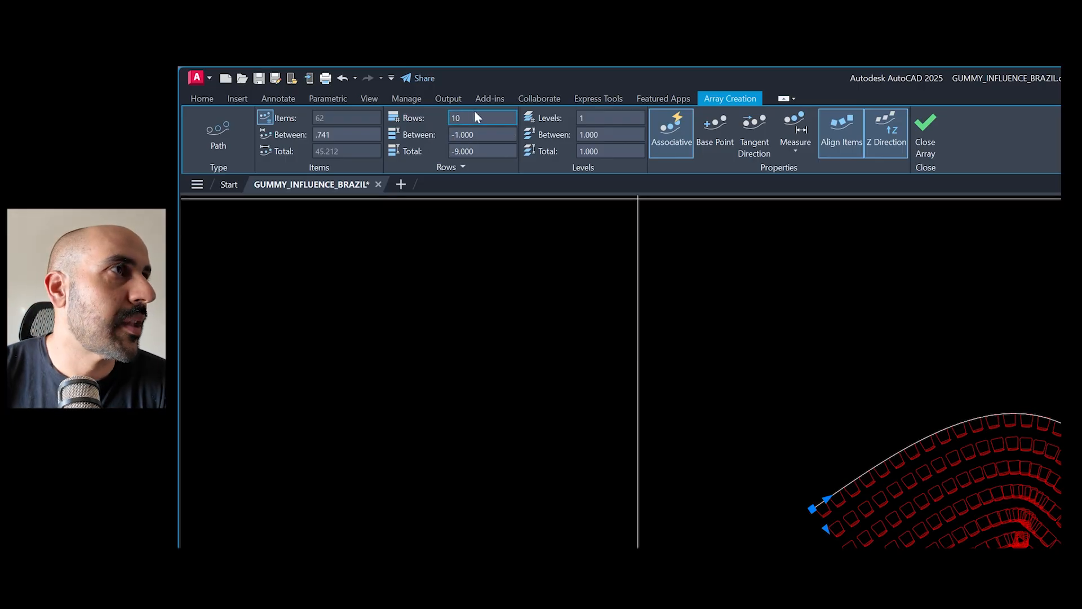
- Set the path array to 2 rows and finish creating it
{"action": "type", "text": "2"}
{"action": "key", "text": "Return"}
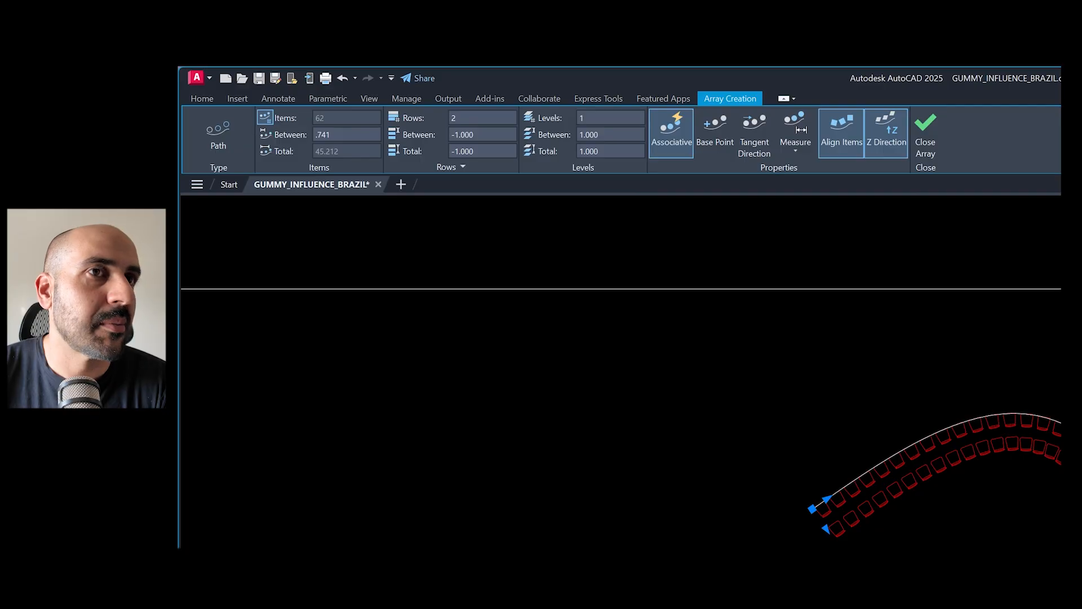
{"action": "scroll", "coordinate": [805, 227], "scroll_direction": "up", "scroll_amount": 4}
{"action": "key", "text": "Escape"}
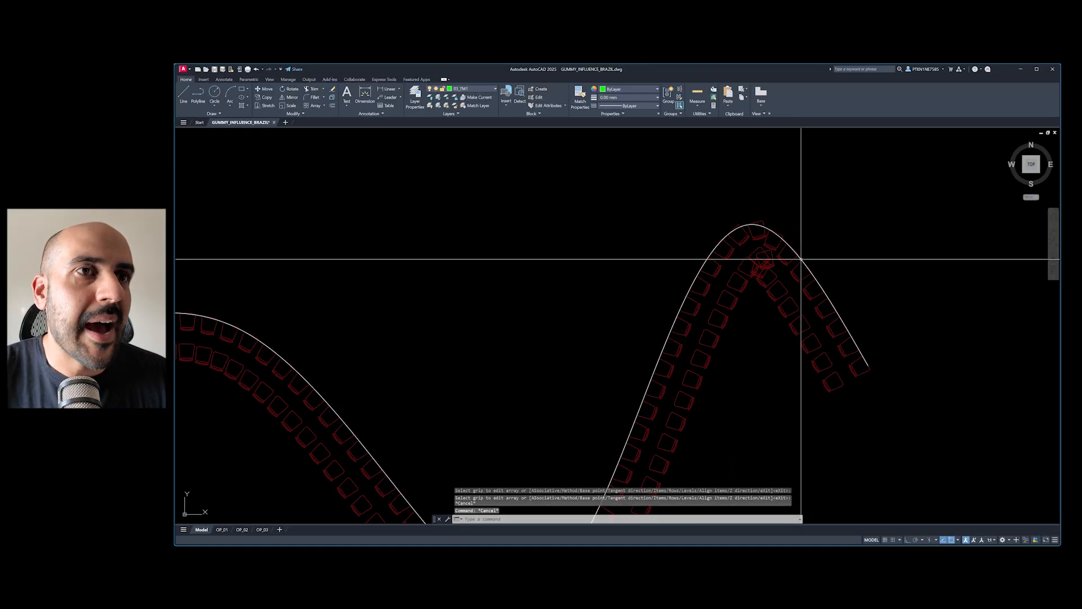
- Flatten the path curve by stretching the fit points at both of its peaks downward, and deselect it
{"action": "scroll", "coordinate": [763, 225], "scroll_direction": "down", "scroll_amount": 4}
{"action": "left_click", "coordinate": [763, 225]}
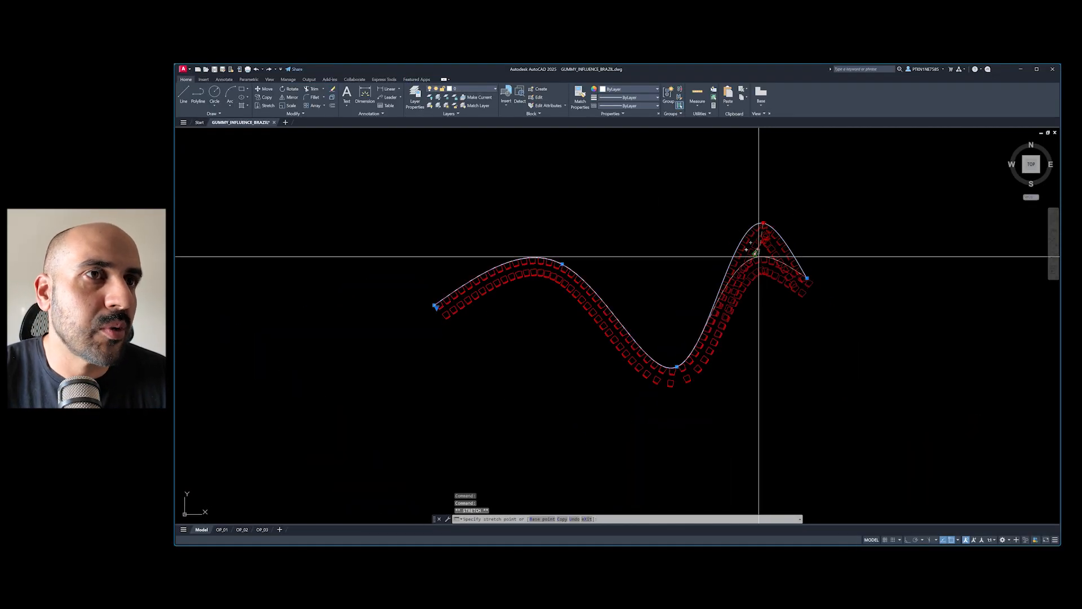
{"action": "left_click", "coordinate": [764, 297]}
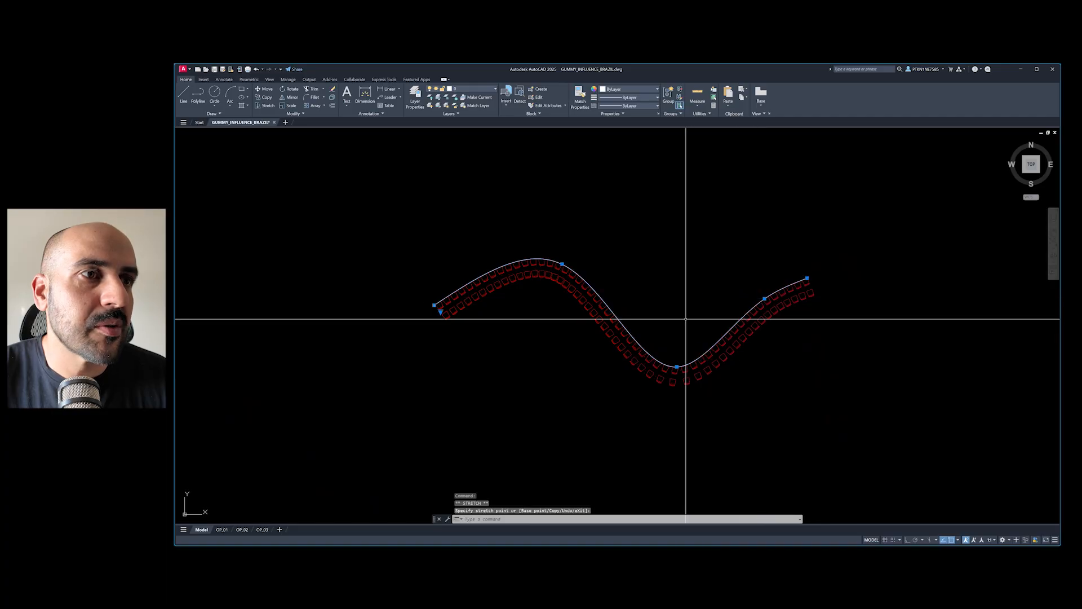
{"action": "left_click", "coordinate": [561, 263]}
{"action": "left_click", "coordinate": [554, 301]}
{"action": "key", "text": "Escape"}
{"action": "key", "text": "Escape"}
{"action": "key", "text": "Escape"}
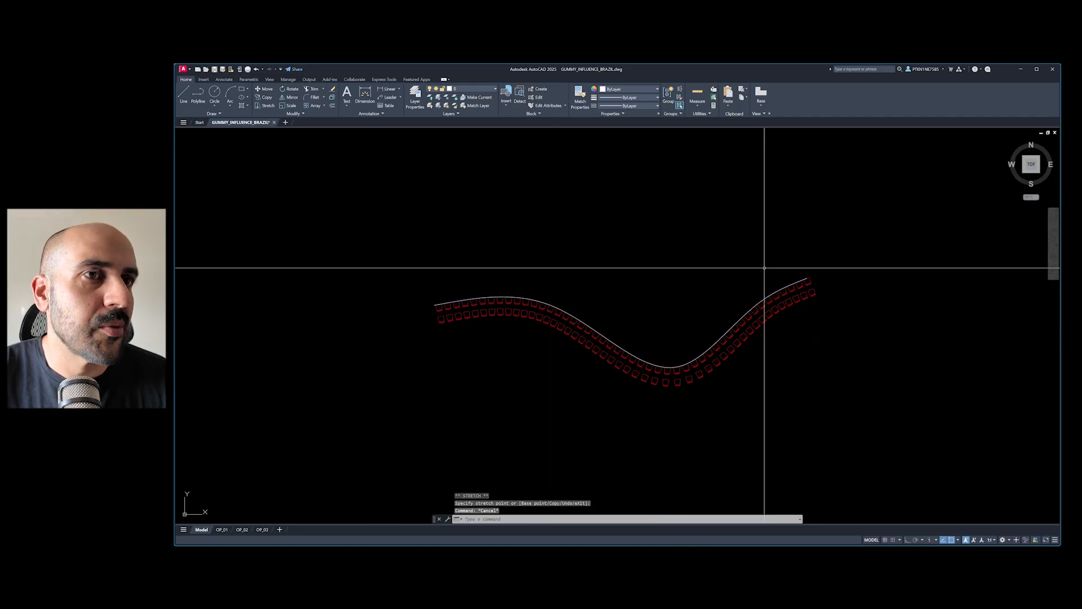
- Set the path chair array to 10 rows, deselect it and inspect the chair spacing along the curve
{"action": "left_click", "coordinate": [674, 379]}
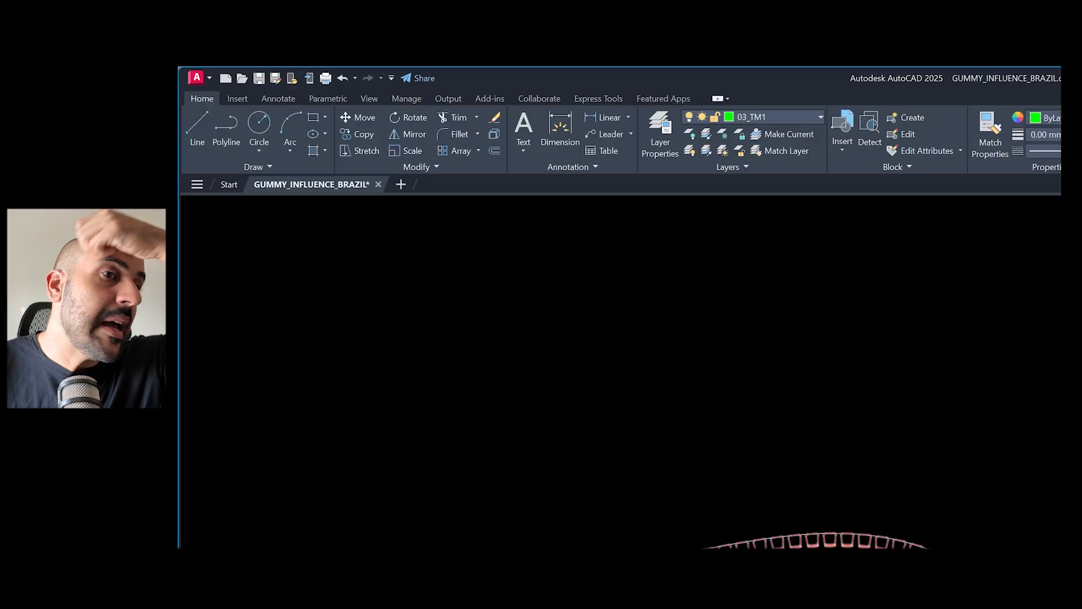
{"action": "left_click_drag", "start_coordinate": [479, 119], "coordinate": [403, 119]}
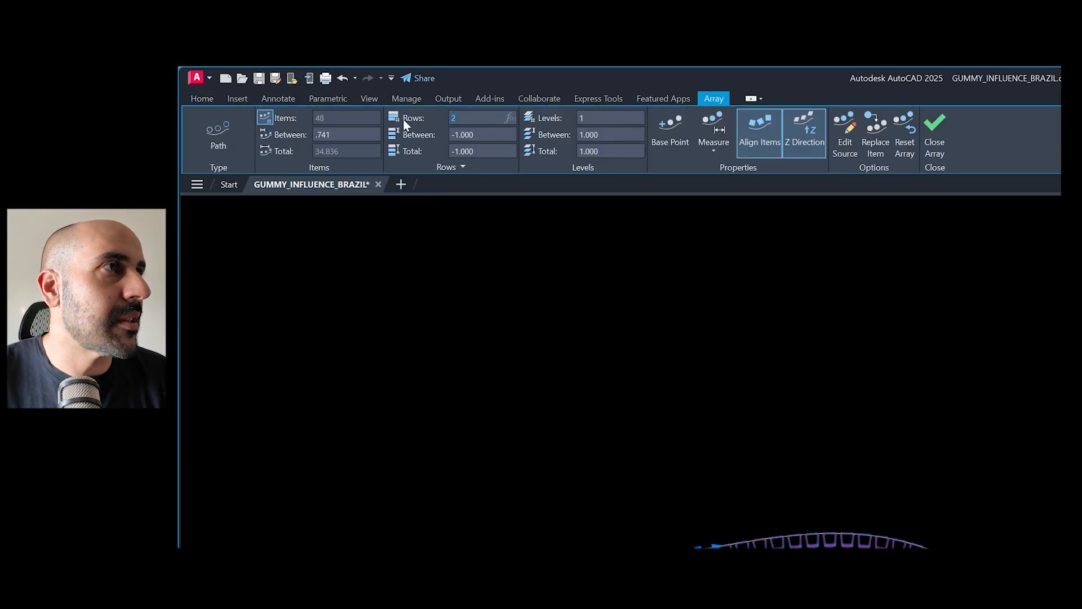
{"action": "type", "text": "10"}
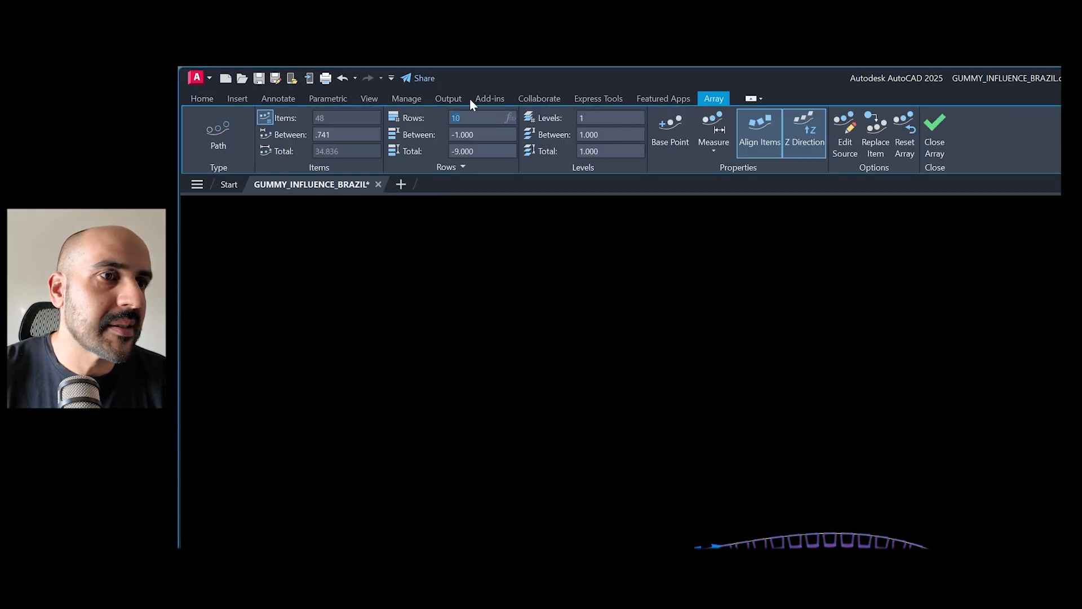
{"action": "key", "text": "Return"}
{"action": "key", "text": "Escape"}
{"action": "key", "text": "Escape"}
{"action": "scroll", "coordinate": [662, 363], "scroll_direction": "up", "scroll_amount": 4}
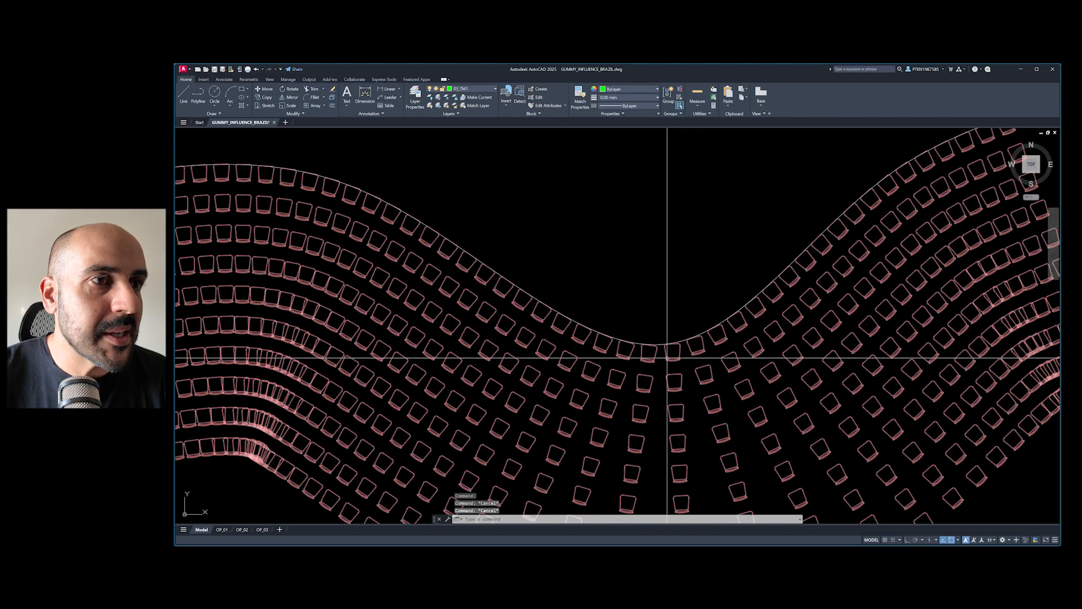
- Select the path array's curve and stretch the endpoint at its right end up and inward to make that end steeper
{"action": "scroll", "coordinate": [676, 355], "scroll_direction": "down", "scroll_amount": 4}
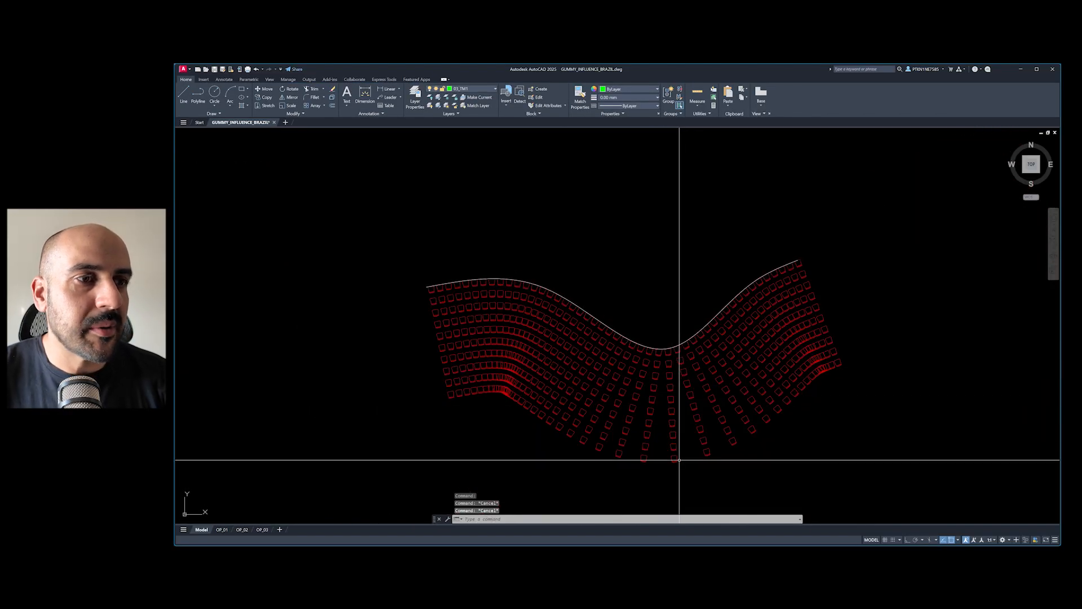
{"action": "scroll", "coordinate": [788, 259], "scroll_direction": "up", "scroll_amount": 5}
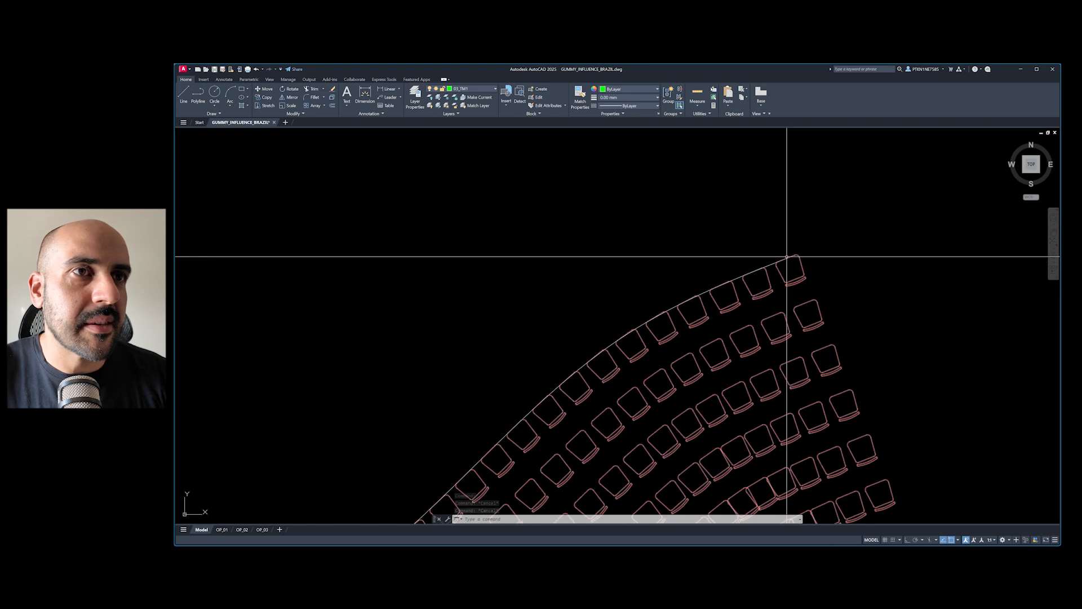
{"action": "left_click", "coordinate": [775, 260]}
{"action": "scroll", "coordinate": [800, 251], "scroll_direction": "down", "scroll_amount": 5}
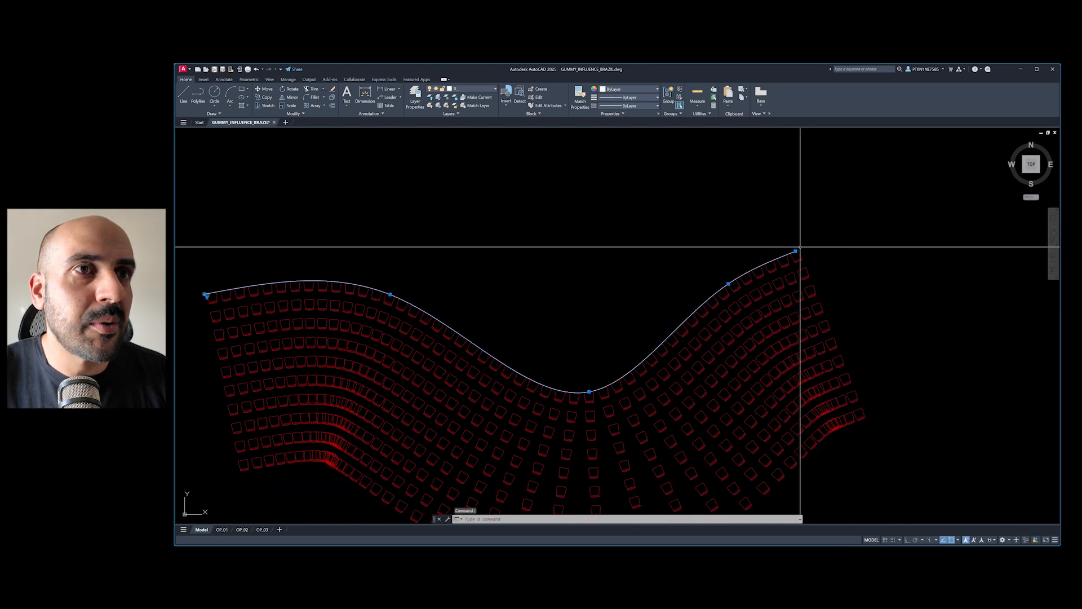
{"action": "left_click", "coordinate": [796, 251]}
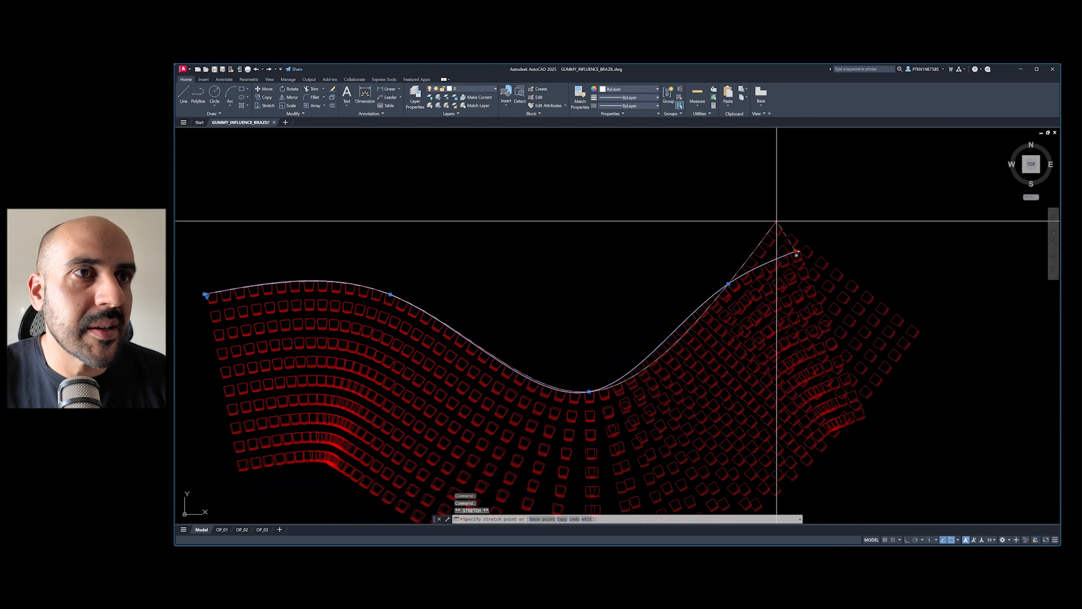
{"action": "left_click", "coordinate": [763, 208]}
- Stretch the curve's left endpoint up and inward to form a U-shaped seating layout, and deselect the curve
{"action": "scroll", "coordinate": [766, 209], "scroll_direction": "down", "scroll_amount": 4}
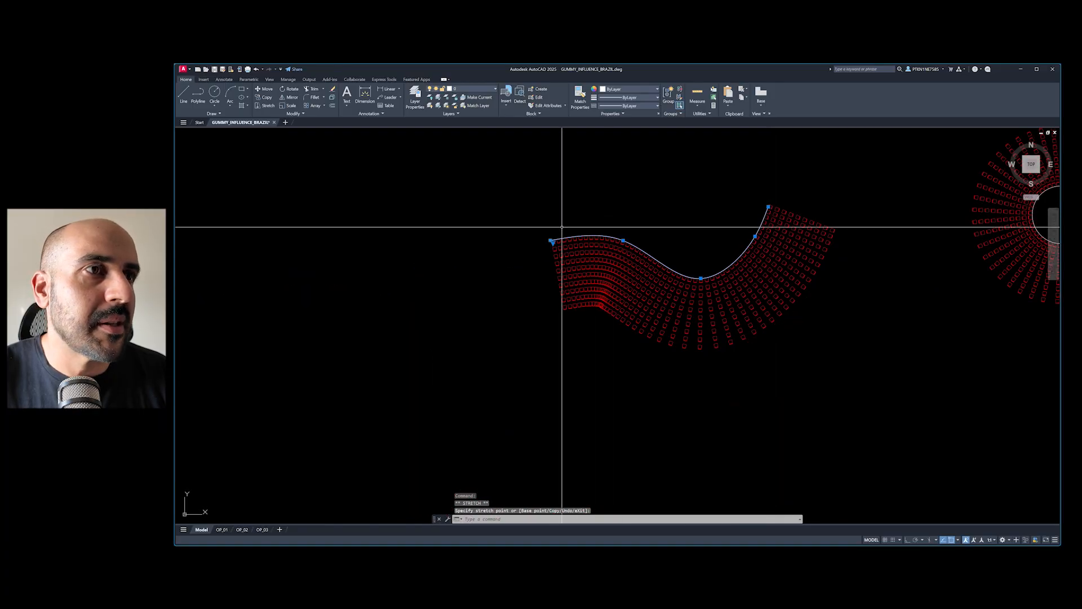
{"action": "scroll", "coordinate": [546, 247], "scroll_direction": "up", "scroll_amount": 4}
{"action": "left_click", "coordinate": [546, 247]}
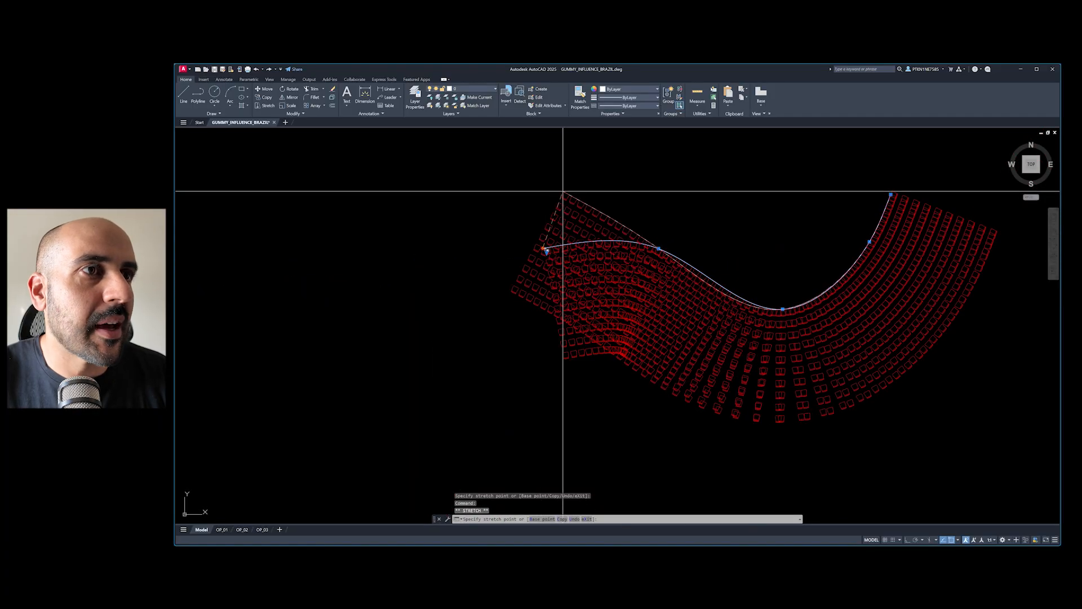
{"action": "left_click", "coordinate": [583, 178]}
{"action": "key", "text": "Escape"}
{"action": "key", "text": "Escape"}
{"action": "key", "text": "Escape"}
{"action": "scroll", "coordinate": [715, 225], "scroll_direction": "down", "scroll_amount": 4}
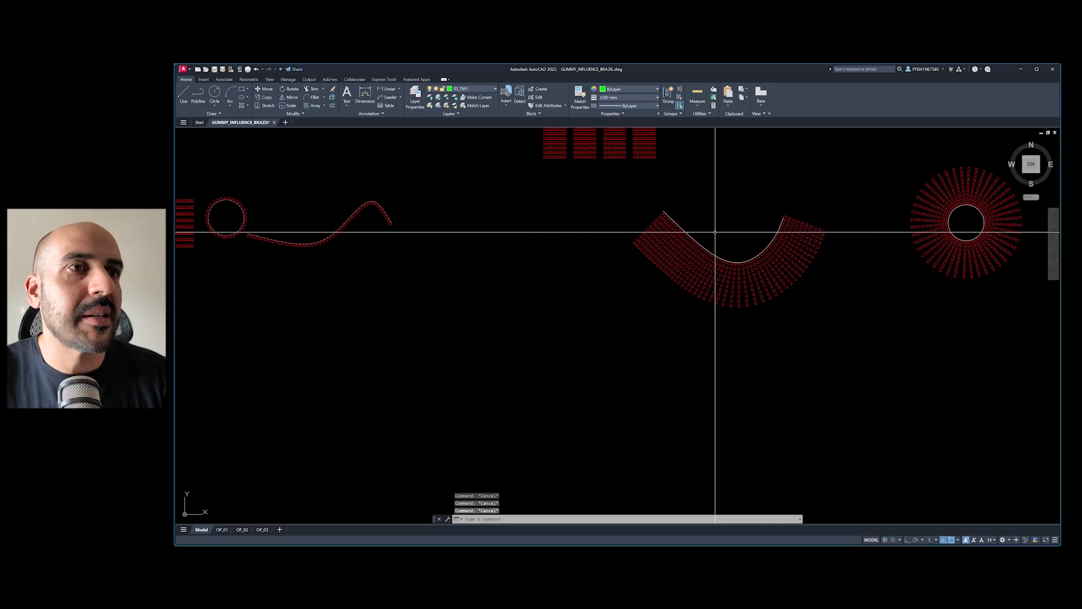
{"action": "middle_click_drag", "start_coordinate": [722, 217], "coordinate": [713, 244]}
{"action": "scroll", "coordinate": [727, 265], "scroll_direction": "up", "scroll_amount": 4}
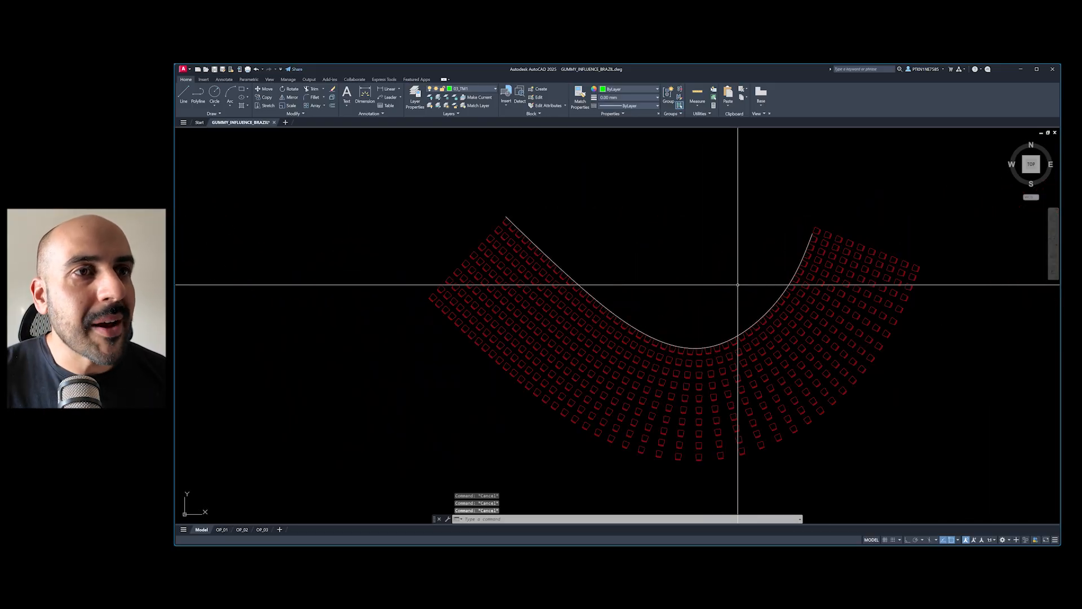